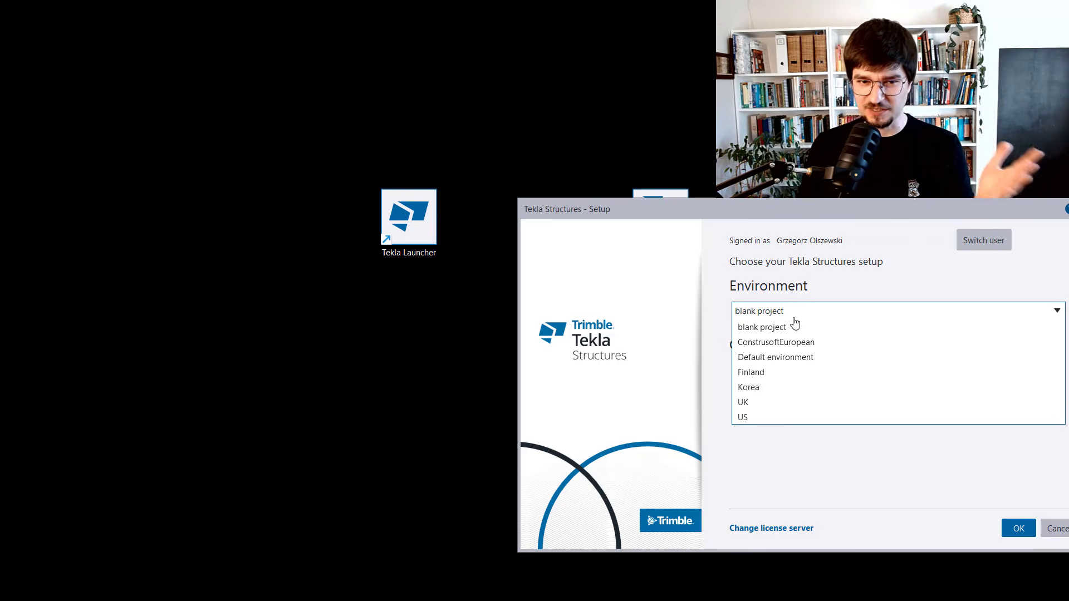
Step: Set up Tekla Structures with the ConstrusoftEuropean environment and the All role, and confirm the setup
{"action": "left_click", "coordinate": [784, 344]}
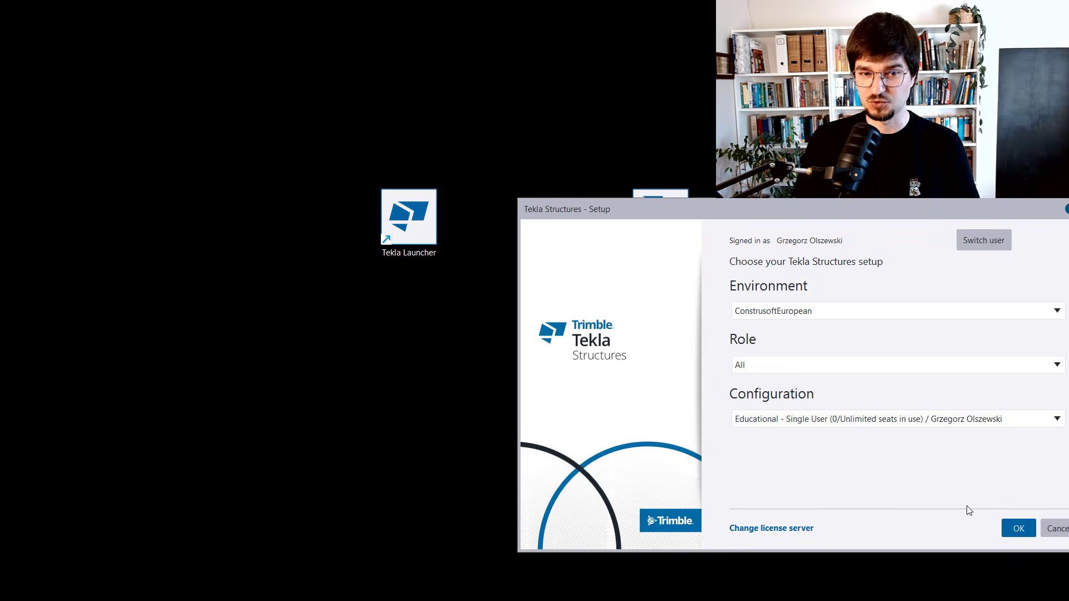
{"action": "left_click", "coordinate": [892, 370]}
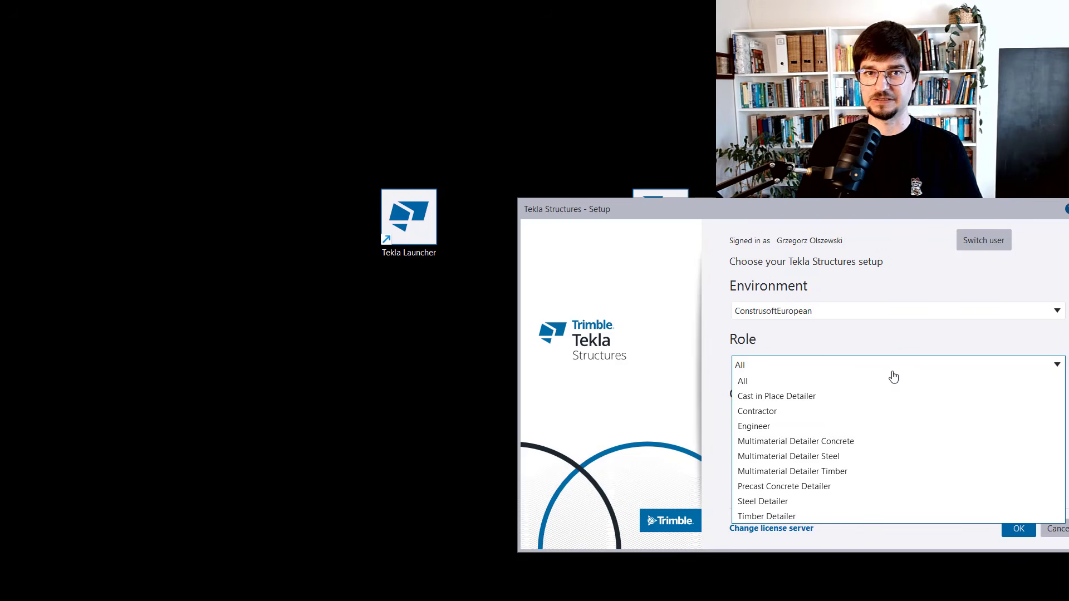
{"action": "left_click", "coordinate": [892, 377]}
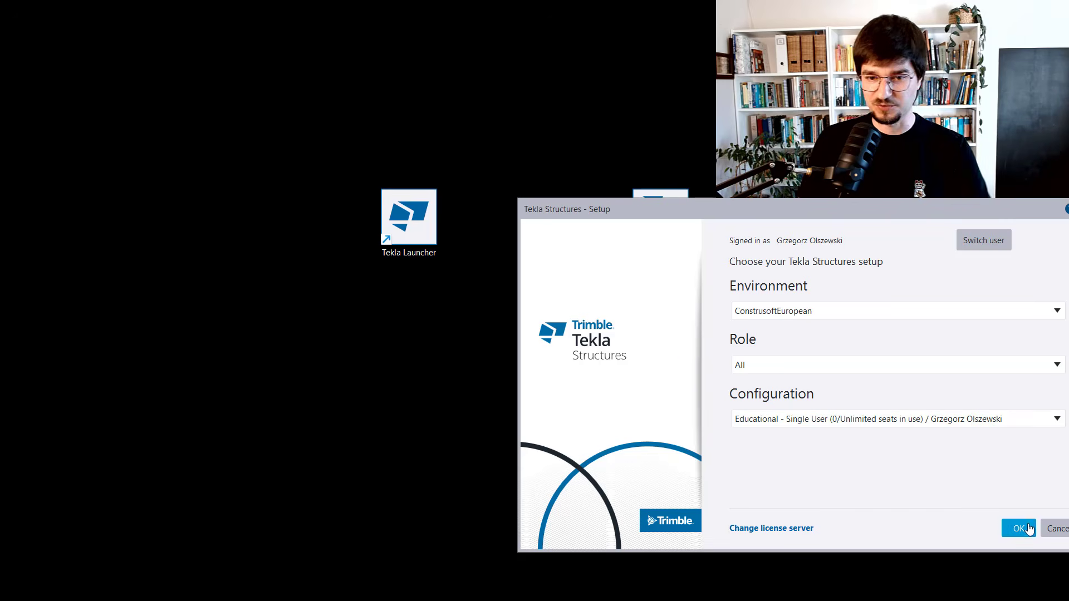
{"action": "left_click", "coordinate": [1003, 528]}
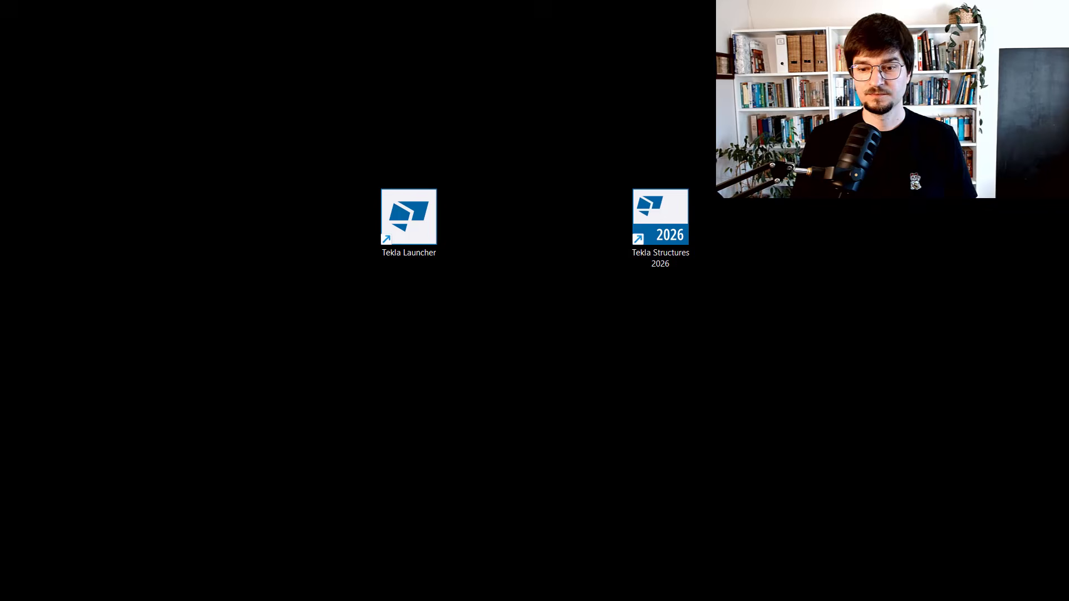
Step: Start Tekla Launcher and show the list of recently opened models
{"action": "double_click", "coordinate": [411, 233]}
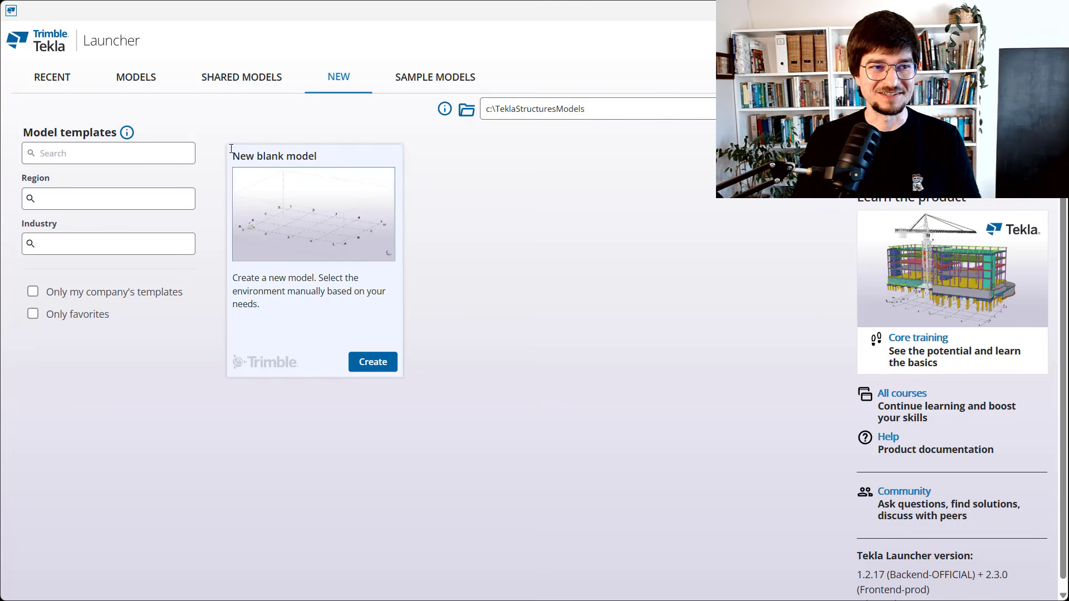
{"action": "left_click", "coordinate": [152, 91]}
{"action": "left_click", "coordinate": [52, 89]}
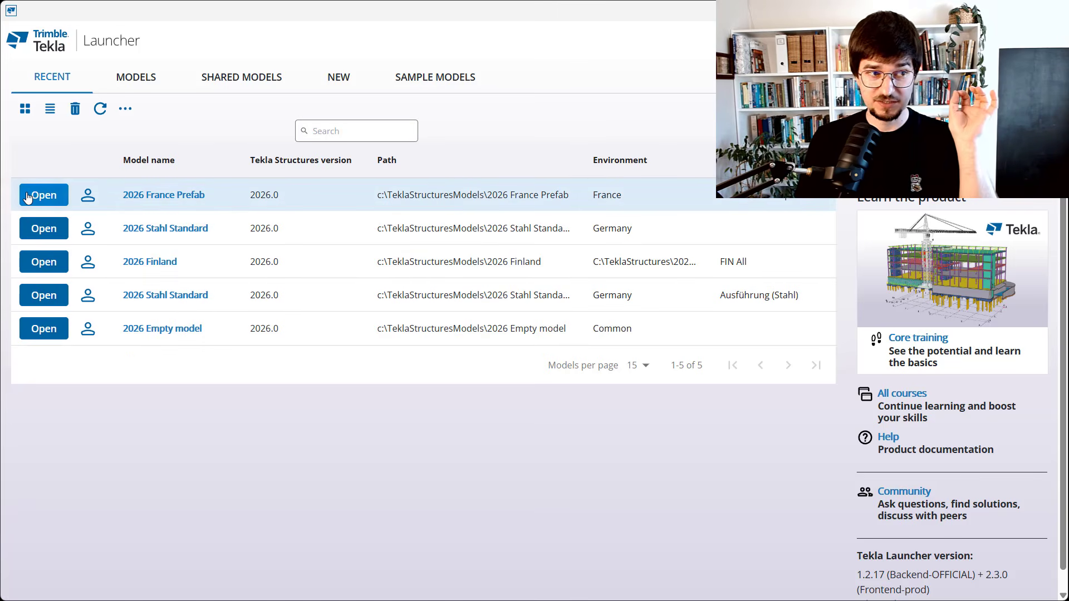
{"action": "left_click", "coordinate": [29, 196]}
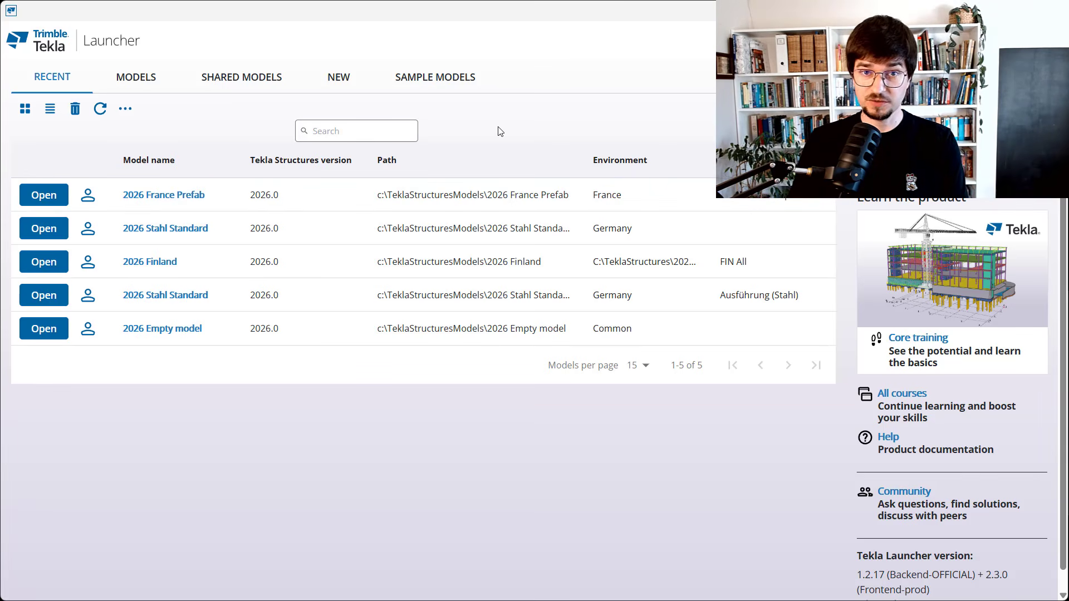
Step: Look through the templates for new models and the sample model categories
{"action": "left_click", "coordinate": [345, 81]}
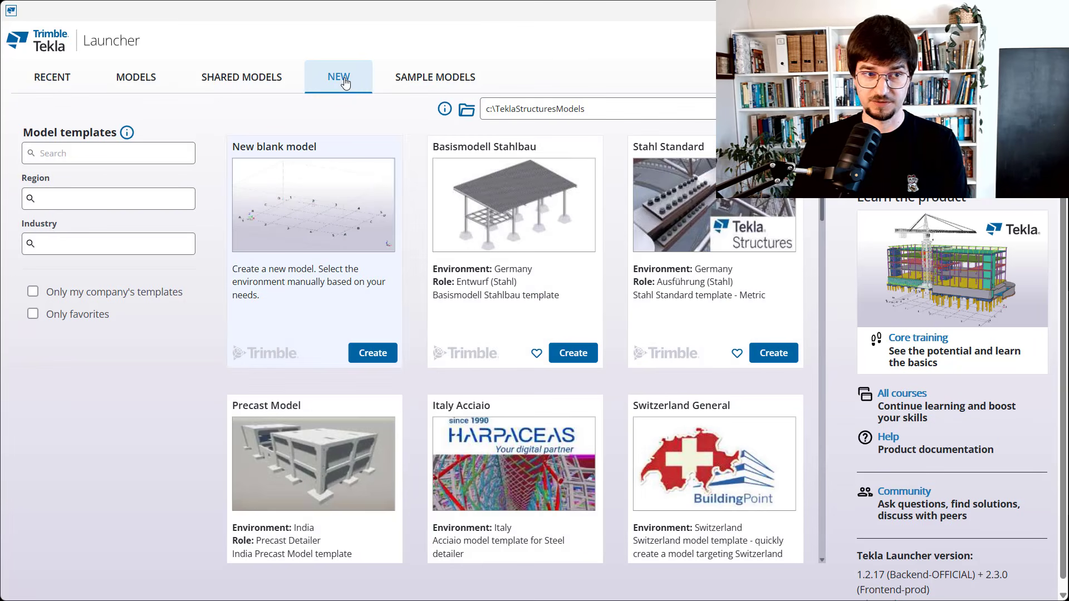
{"action": "scroll", "coordinate": [668, 368], "scroll_direction": "down", "scroll_amount": 10}
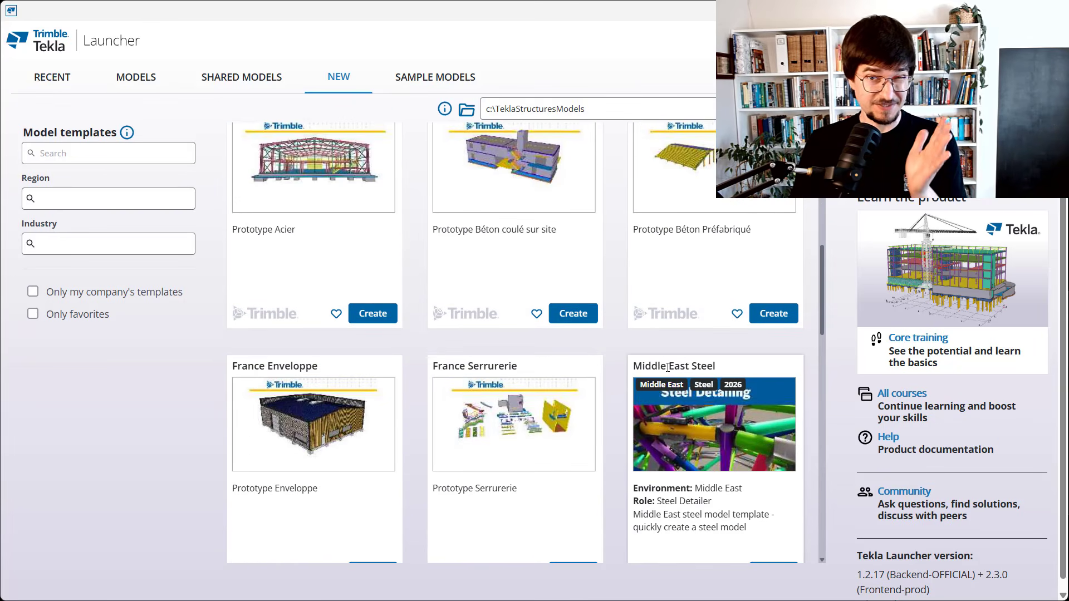
{"action": "left_click", "coordinate": [458, 75]}
{"action": "scroll", "coordinate": [429, 329], "scroll_direction": "down", "scroll_amount": 1}
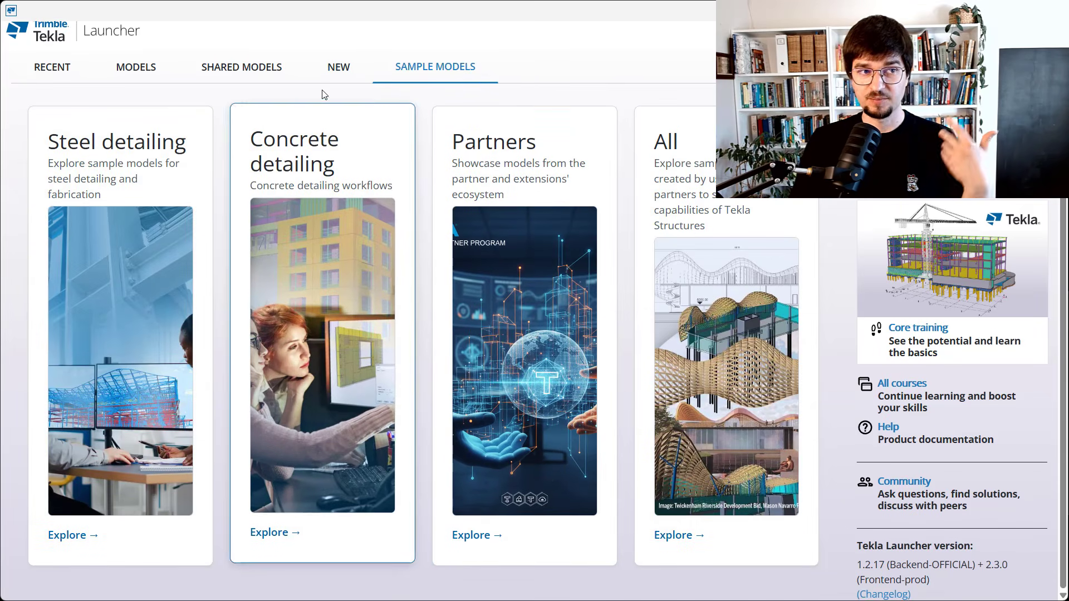
Step: Return to the model templates, start creating a new blank model and open its environment choices
{"action": "left_click", "coordinate": [334, 68]}
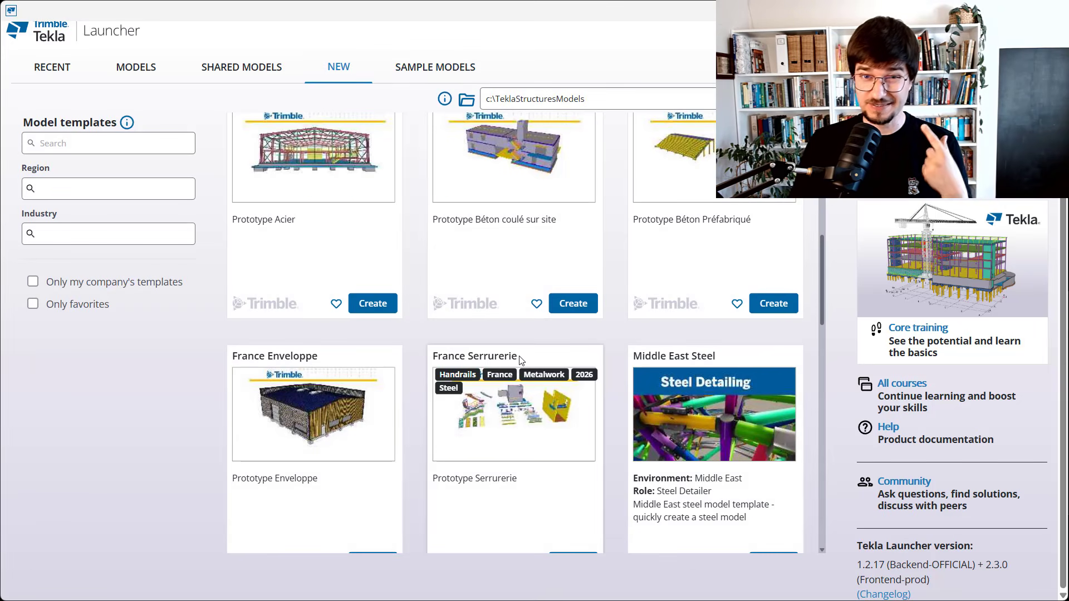
{"action": "scroll", "coordinate": [515, 354], "scroll_direction": "up", "scroll_amount": 4}
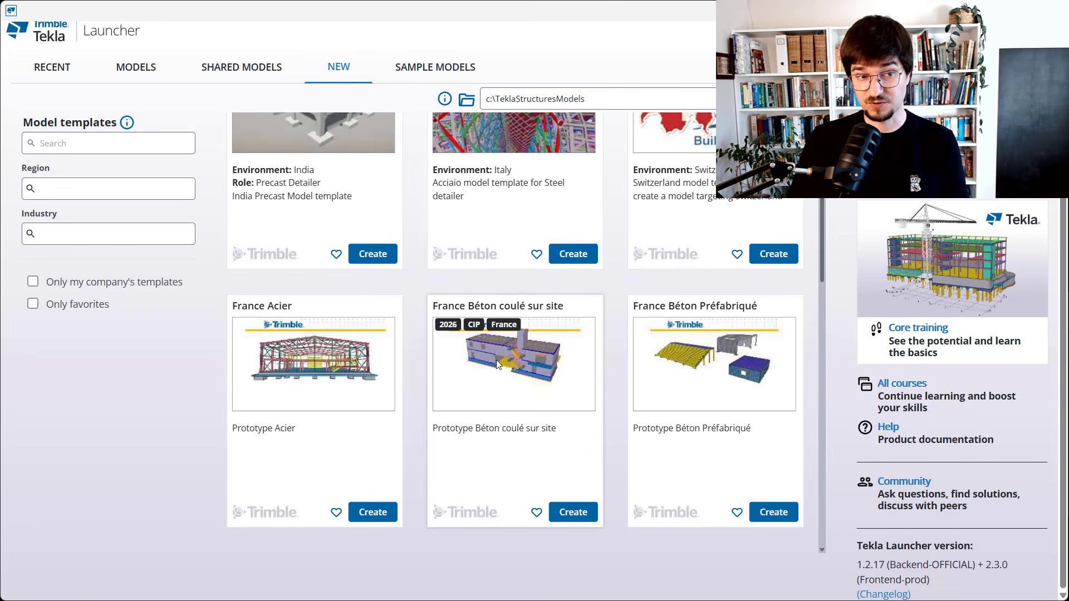
{"action": "scroll", "coordinate": [485, 388], "scroll_direction": "up", "scroll_amount": 5}
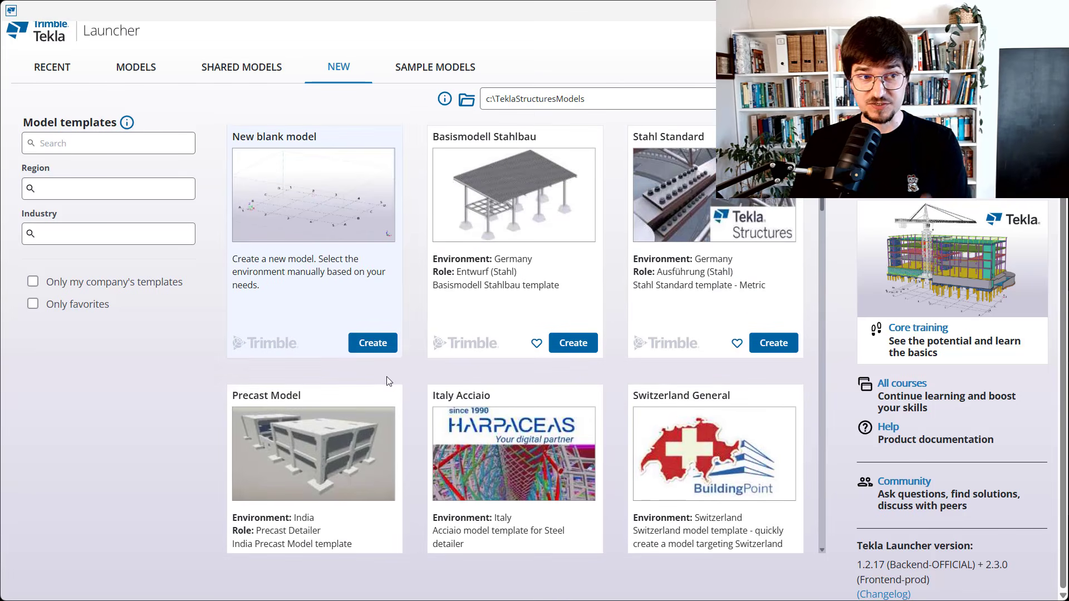
{"action": "left_click", "coordinate": [363, 345]}
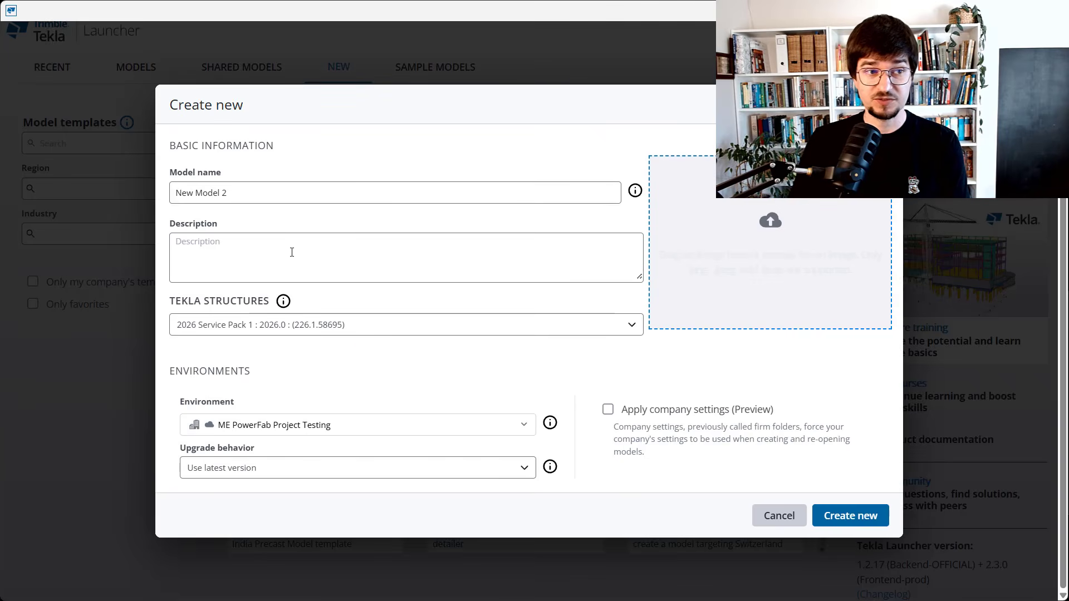
{"action": "left_click", "coordinate": [523, 426]}
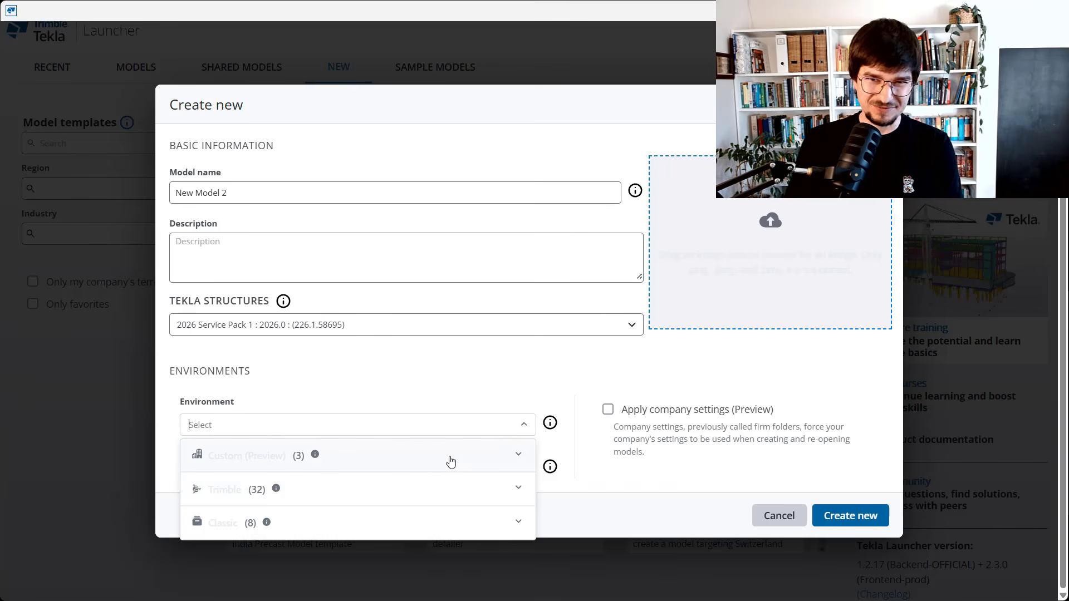
Step: Inspect the environment dropdown in the developer tools, set its background color to black and return to the launcher
{"action": "key", "text": "ctrl+shift+i"}
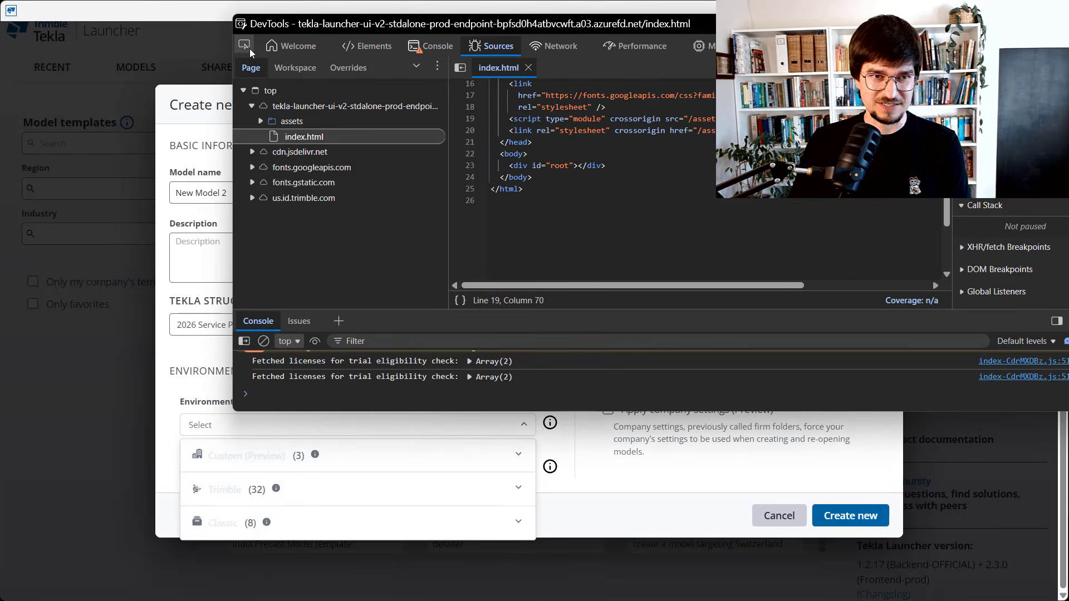
{"action": "left_click", "coordinate": [382, 442]}
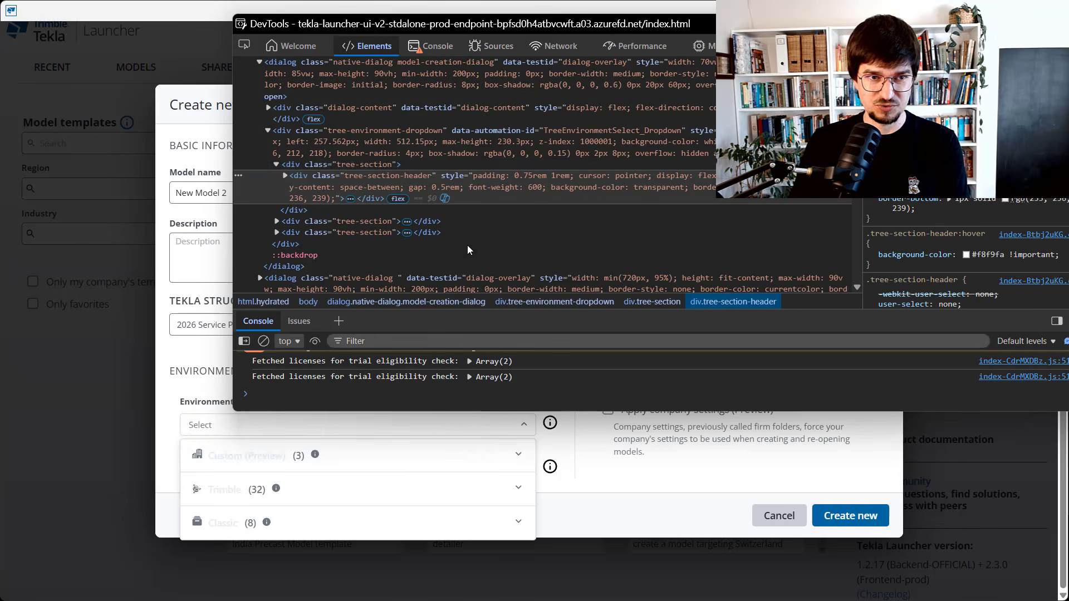
{"action": "left_click", "coordinate": [500, 139]}
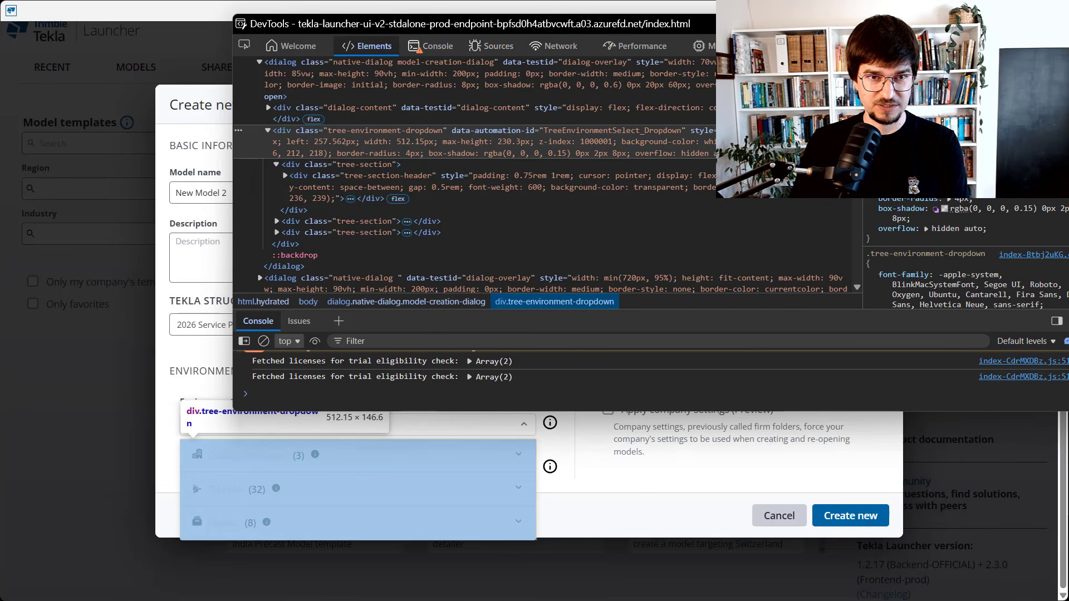
{"action": "double_click", "coordinate": [714, 146]}
{"action": "double_click", "coordinate": [715, 147]}
{"action": "type", "text": "black"}
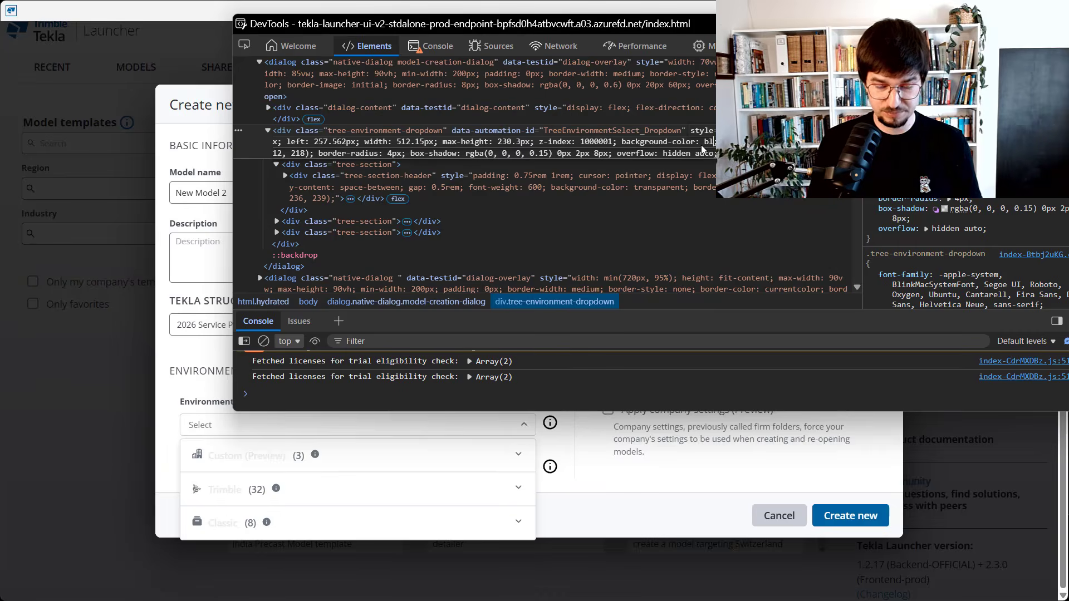
{"action": "key", "text": "Return"}
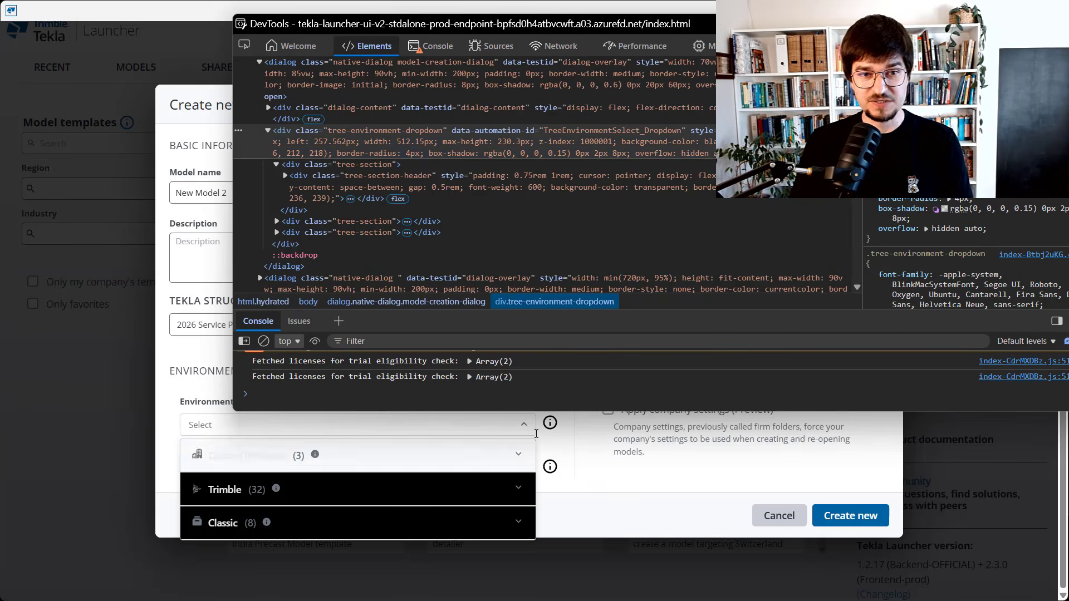
{"action": "key", "text": "alt+Tab"}
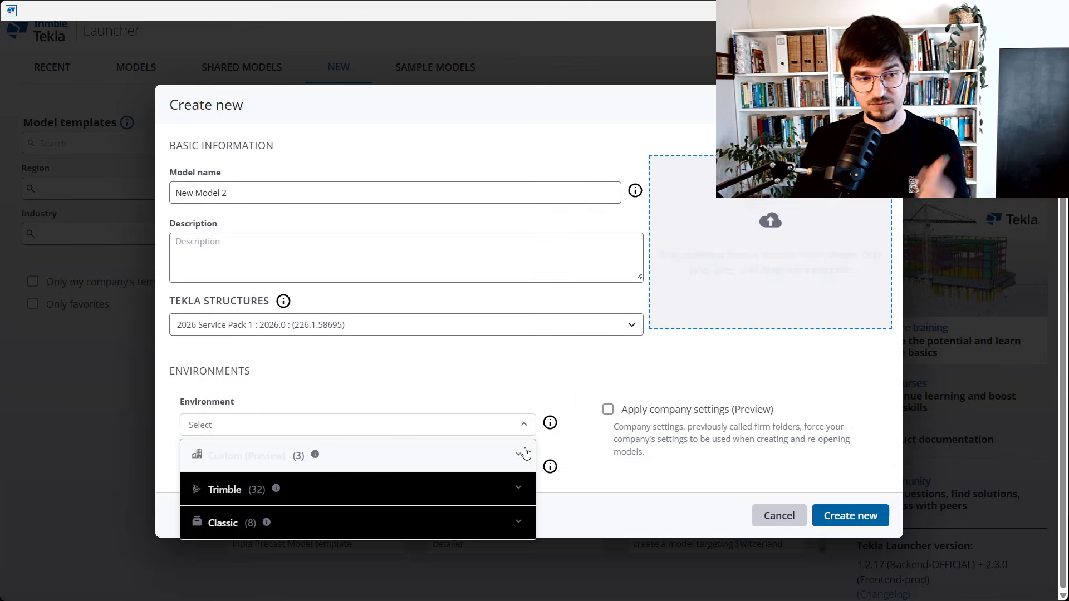
Step: Expand the Trimble environment group and examine the regional environments offered for the new model
{"action": "left_click", "coordinate": [517, 491]}
{"action": "scroll", "coordinate": [518, 493], "scroll_direction": "down", "scroll_amount": 1}
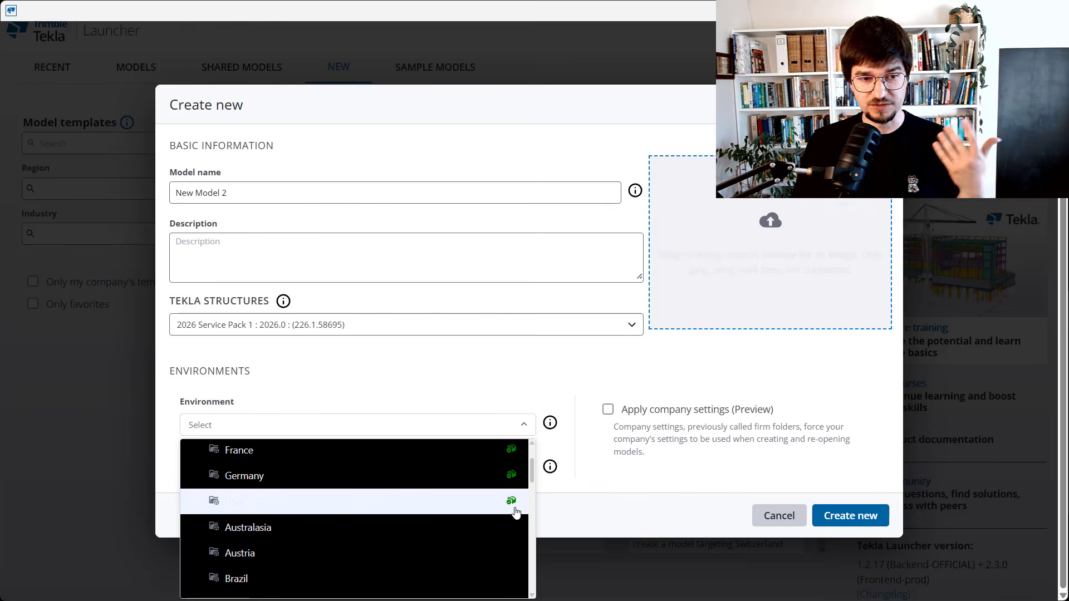
{"action": "scroll", "coordinate": [421, 511], "scroll_direction": "down", "scroll_amount": 2}
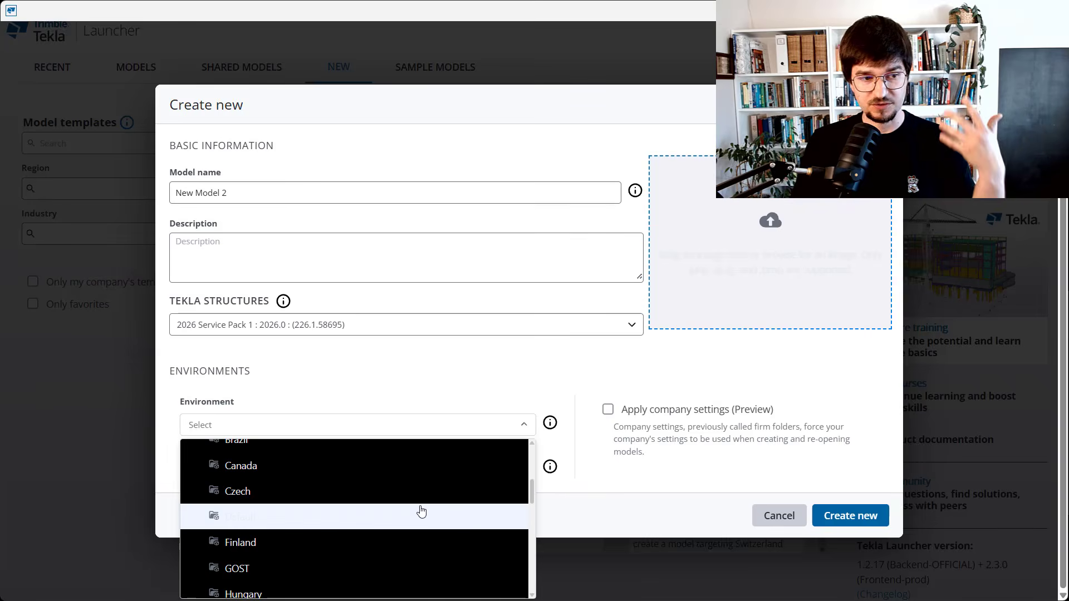
{"action": "scroll", "coordinate": [422, 512], "scroll_direction": "down", "scroll_amount": 2}
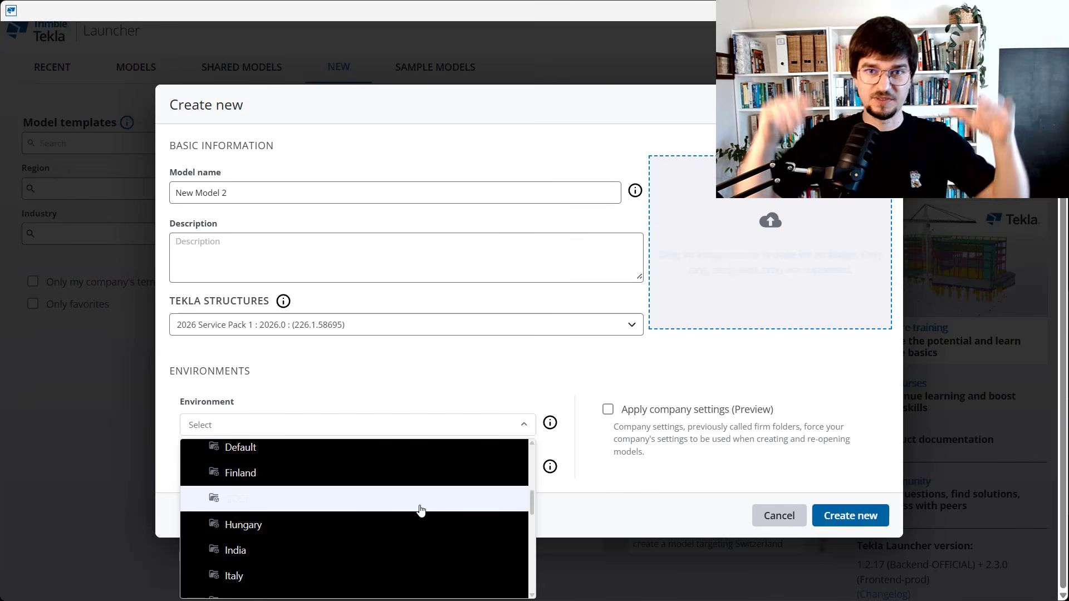
{"action": "scroll", "coordinate": [422, 517], "scroll_direction": "down", "scroll_amount": 5}
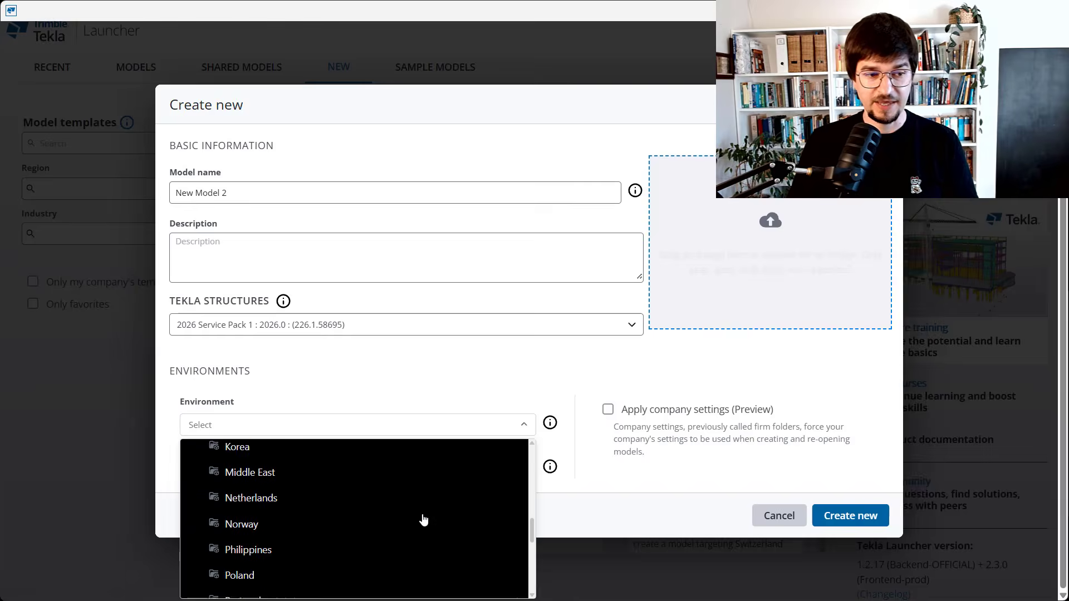
{"action": "scroll", "coordinate": [438, 512], "scroll_direction": "up", "scroll_amount": 2}
{"action": "scroll", "coordinate": [442, 517], "scroll_direction": "up", "scroll_amount": 5}
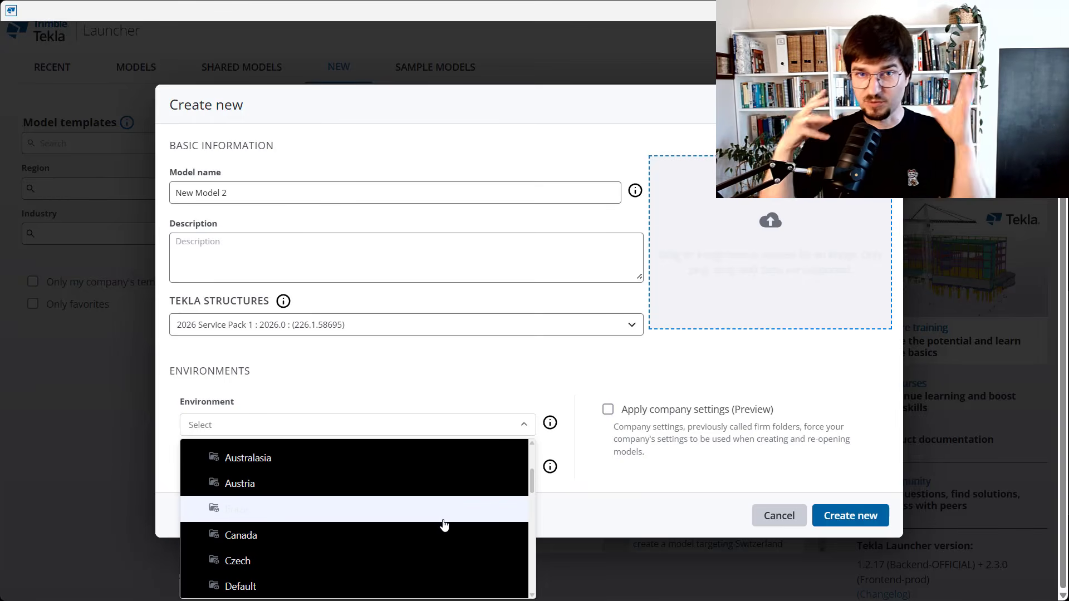
{"action": "scroll", "coordinate": [513, 513], "scroll_direction": "up", "scroll_amount": 5}
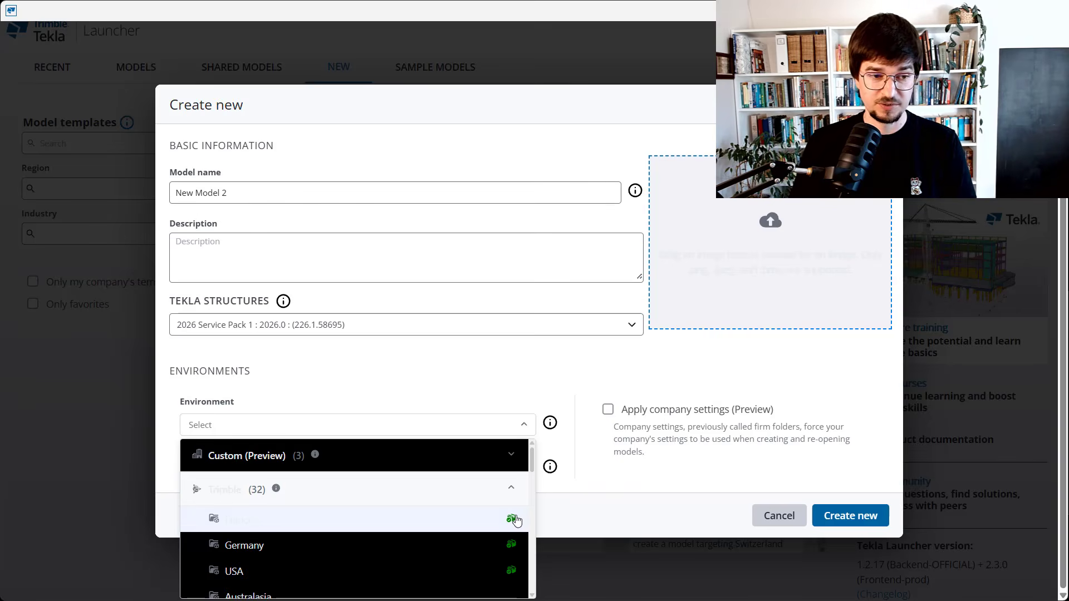
Step: Collapse the Trimble group and examine the Classic environments
{"action": "left_click", "coordinate": [509, 493]}
{"action": "left_click", "coordinate": [510, 532]}
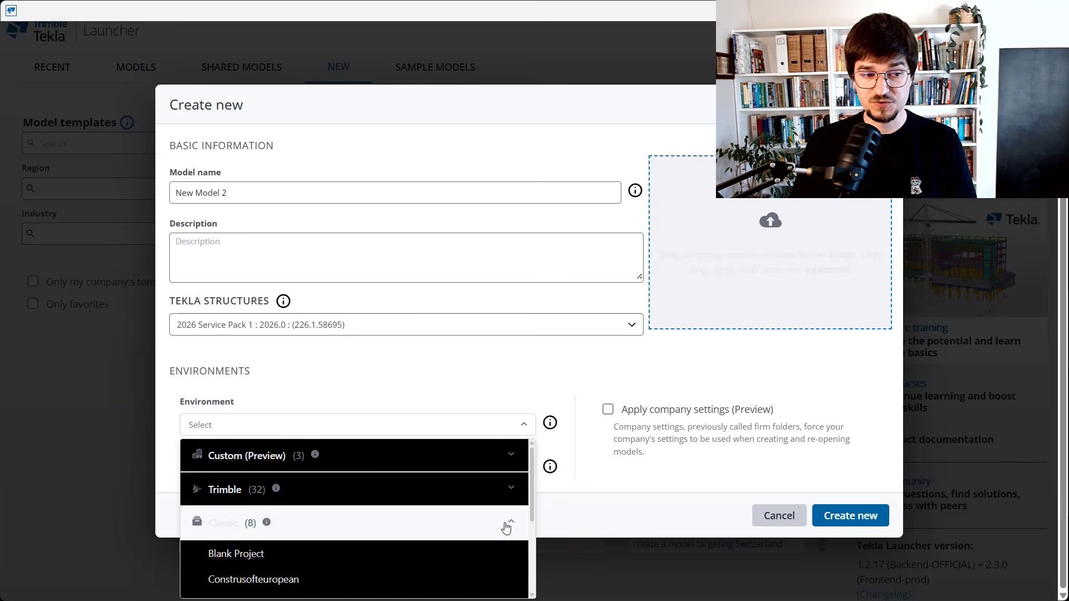
{"action": "scroll", "coordinate": [466, 523], "scroll_direction": "down", "scroll_amount": 3}
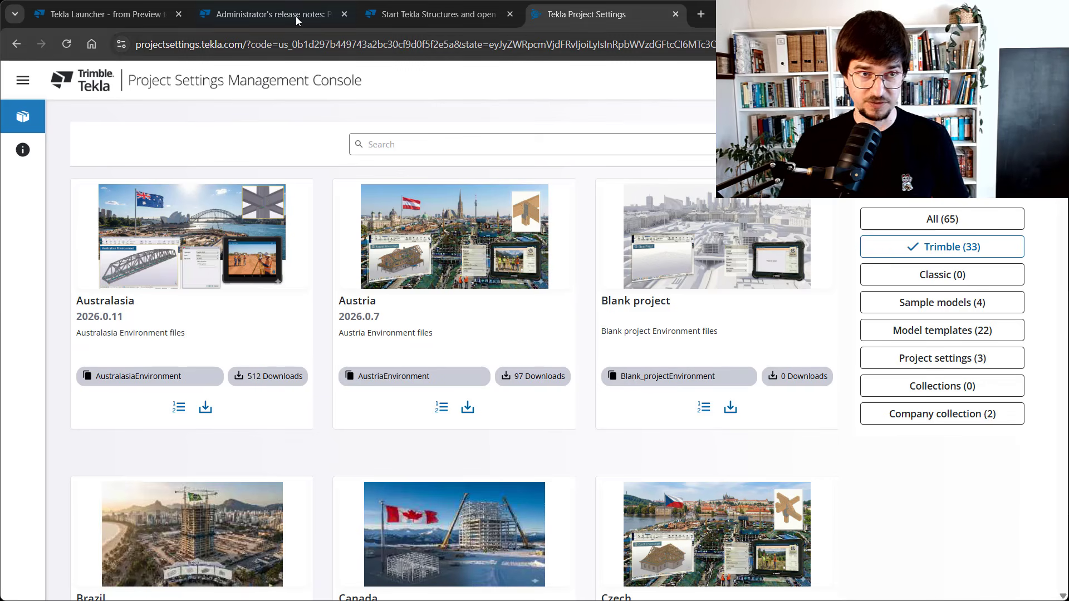
Step: Read the administrator's release notes about the Project Settings Management Console in the browser
{"action": "left_click", "coordinate": [251, 15]}
{"action": "scroll", "coordinate": [312, 357], "scroll_direction": "up", "scroll_amount": 8}
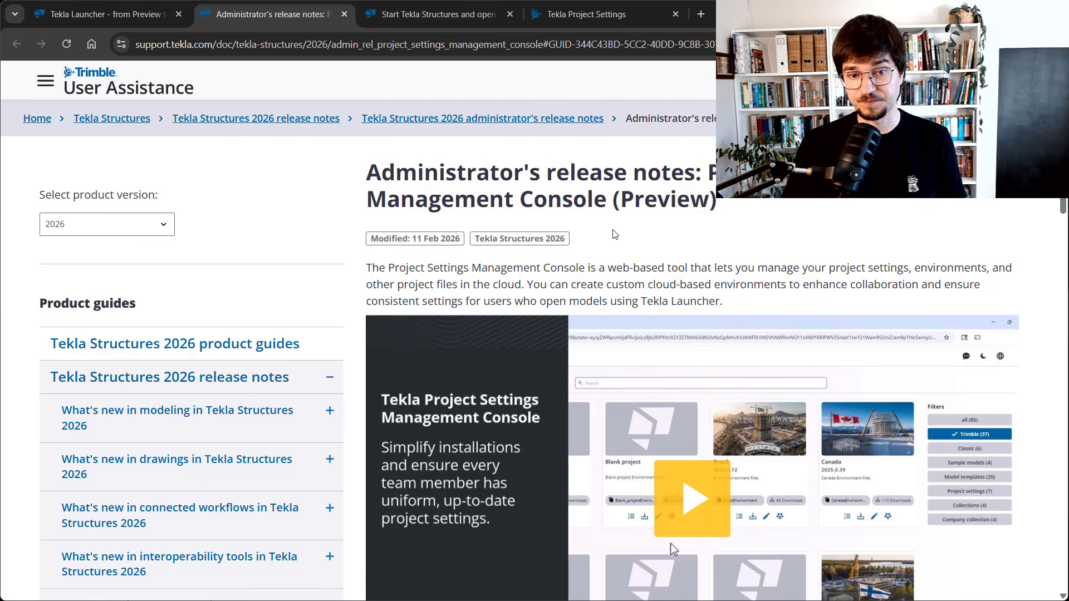
{"action": "scroll", "coordinate": [628, 221], "scroll_direction": "down", "scroll_amount": 4}
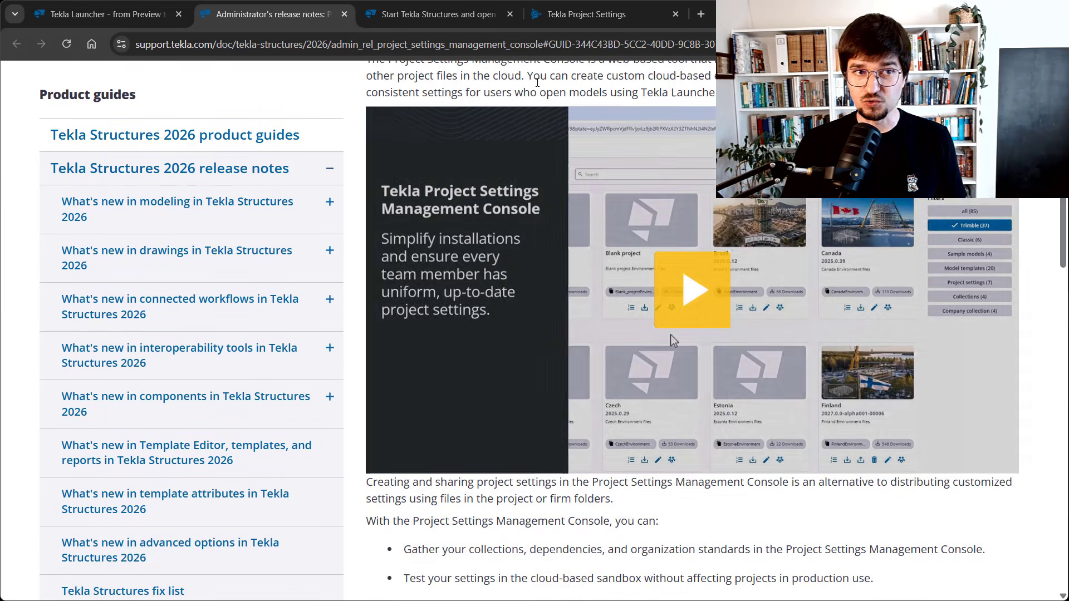
Step: Return to the Project Settings Management Console, filter for all items and examine the available environments and templates
{"action": "left_click", "coordinate": [597, 15]}
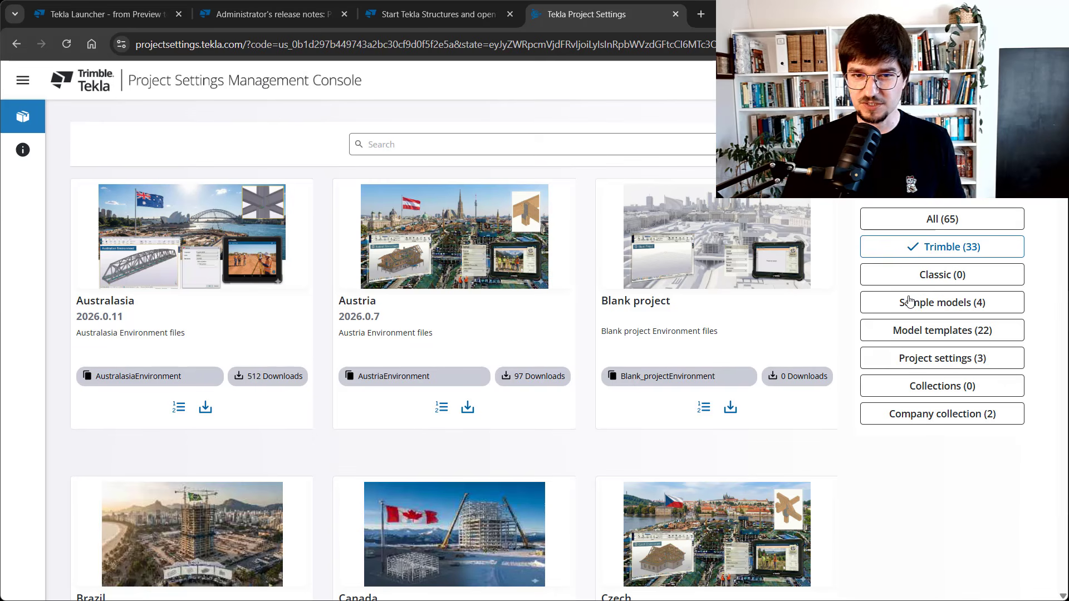
{"action": "left_click", "coordinate": [888, 219]}
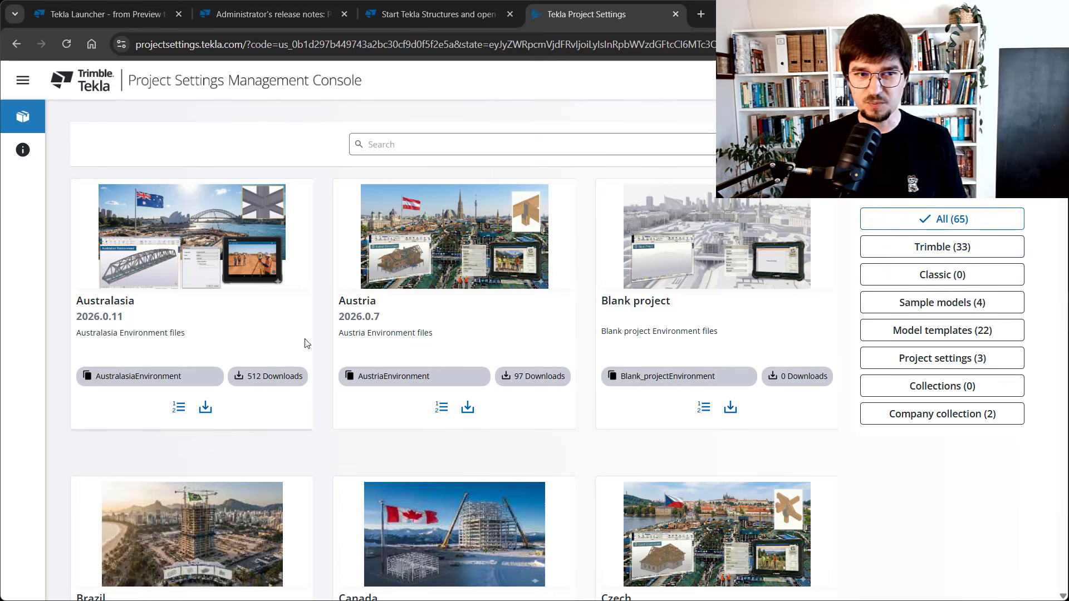
{"action": "scroll", "coordinate": [306, 344], "scroll_direction": "down", "scroll_amount": 9}
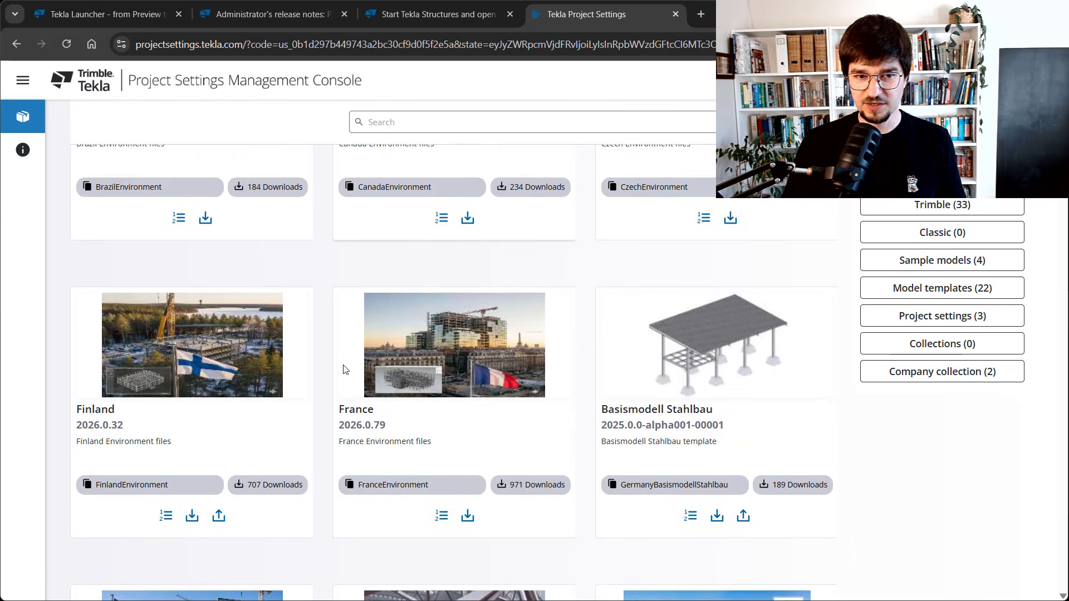
{"action": "scroll", "coordinate": [466, 275], "scroll_direction": "down", "scroll_amount": 6}
{"action": "scroll", "coordinate": [594, 401], "scroll_direction": "down", "scroll_amount": 10}
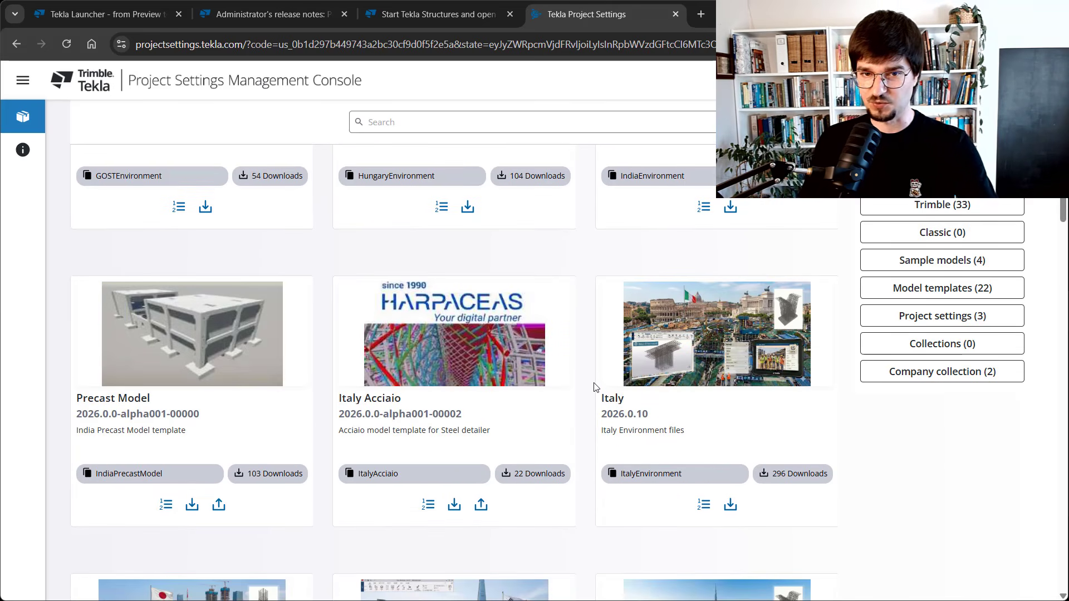
Step: Return to the administrator's release notes and read how project settings are gathered, tested and published to the cloud
{"action": "left_click", "coordinate": [378, 21]}
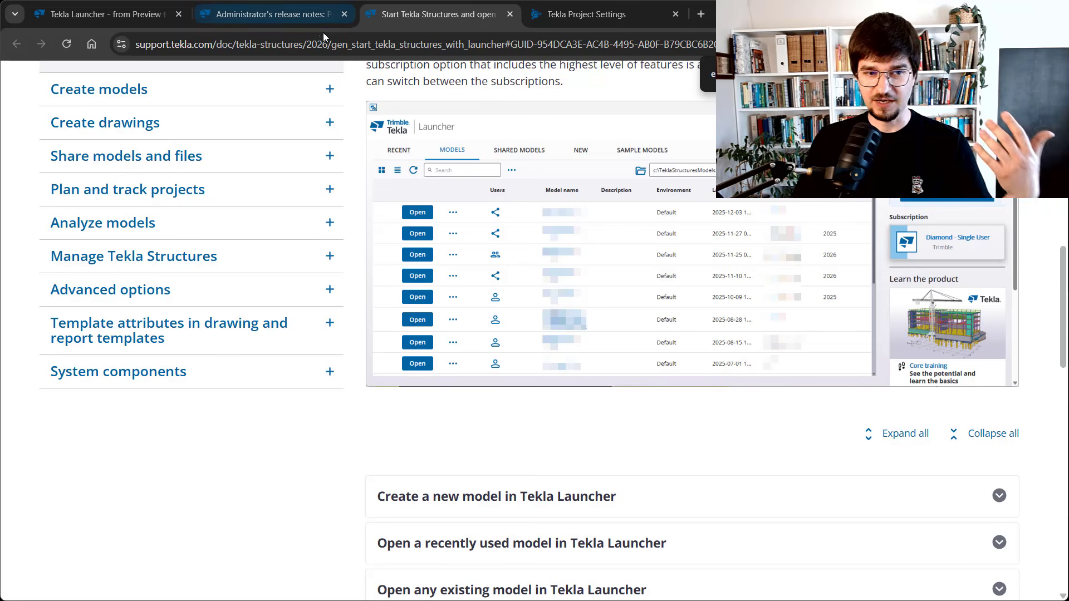
{"action": "left_click", "coordinate": [297, 15]}
{"action": "scroll", "coordinate": [670, 335], "scroll_direction": "down", "scroll_amount": 5}
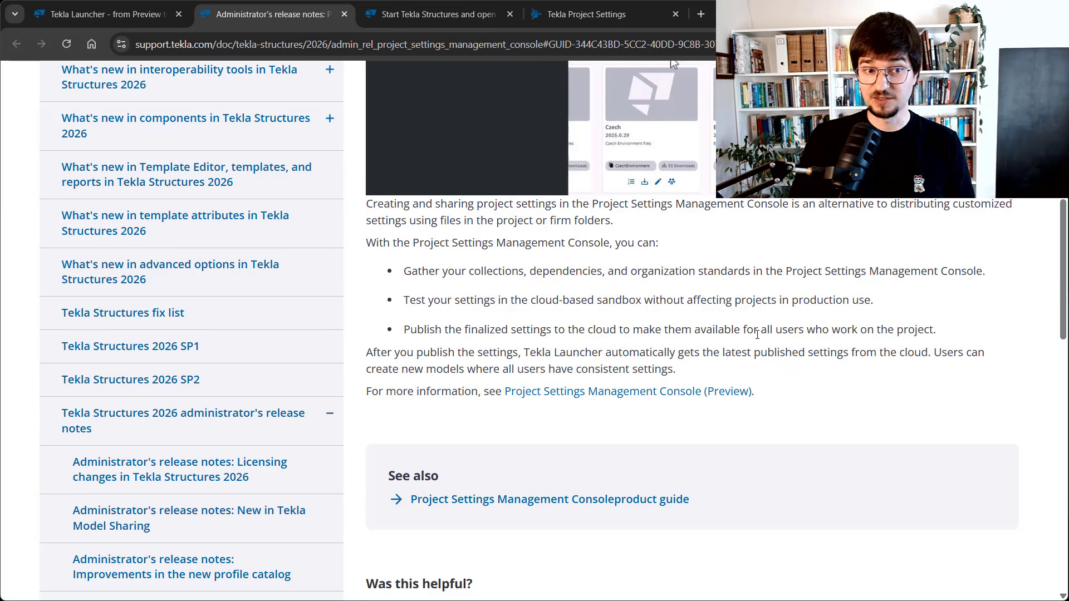
{"action": "scroll", "coordinate": [644, 401], "scroll_direction": "up", "scroll_amount": 1}
{"action": "scroll", "coordinate": [644, 401], "scroll_direction": "up", "scroll_amount": 6}
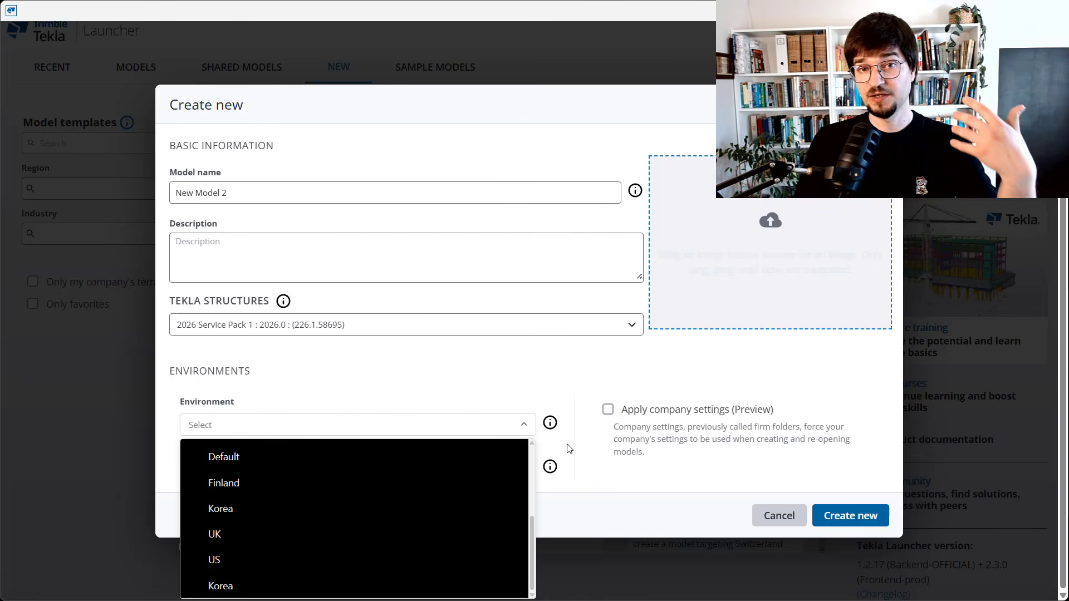
Step: In Tekla Launcher, with the ME PowerFab Project Testing environment, examine the company collections under Apply company settings, leaving that option off
{"action": "left_click", "coordinate": [942, 345]}
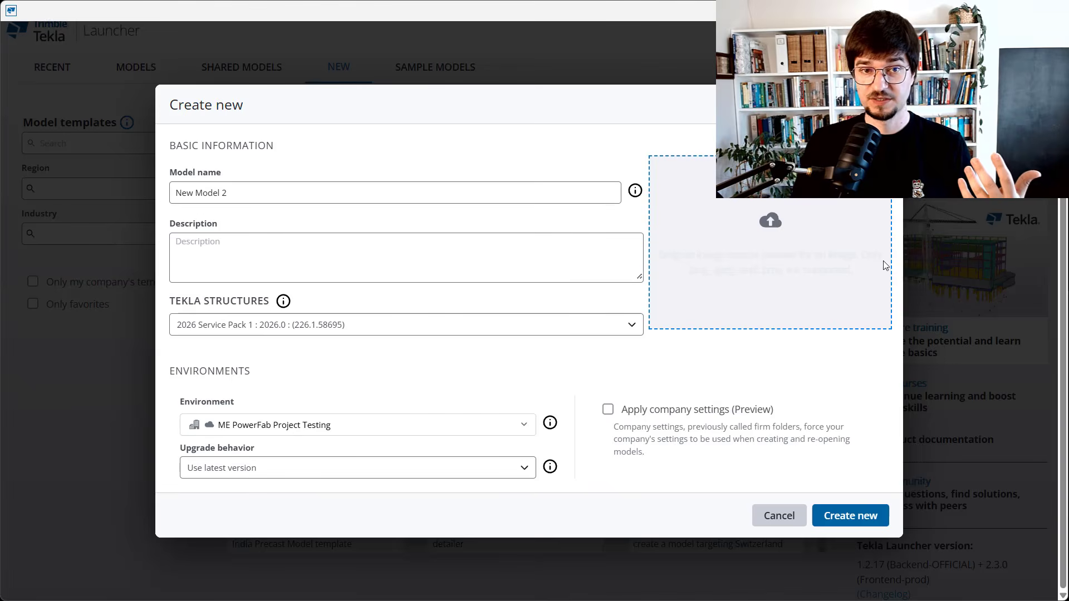
{"action": "left_click", "coordinate": [609, 412]}
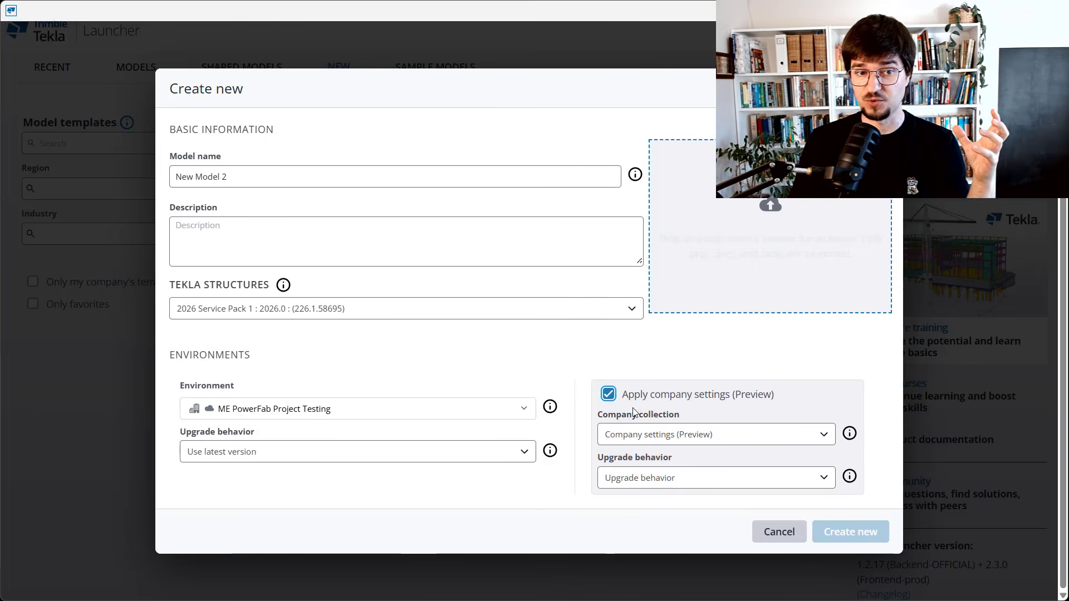
{"action": "left_click", "coordinate": [763, 434]}
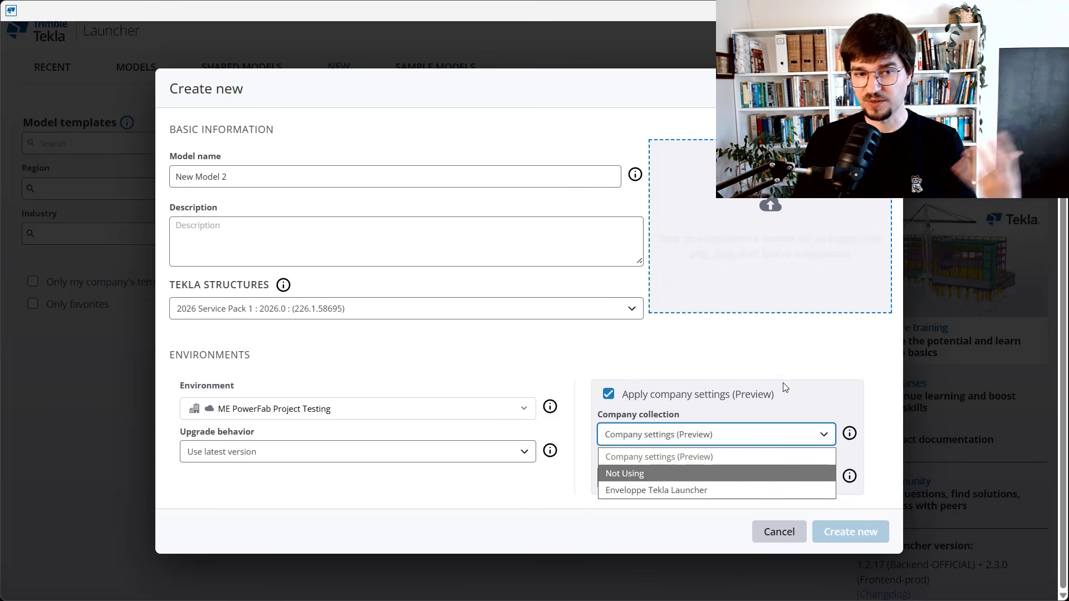
{"action": "left_click", "coordinate": [788, 345]}
{"action": "left_click", "coordinate": [685, 394]}
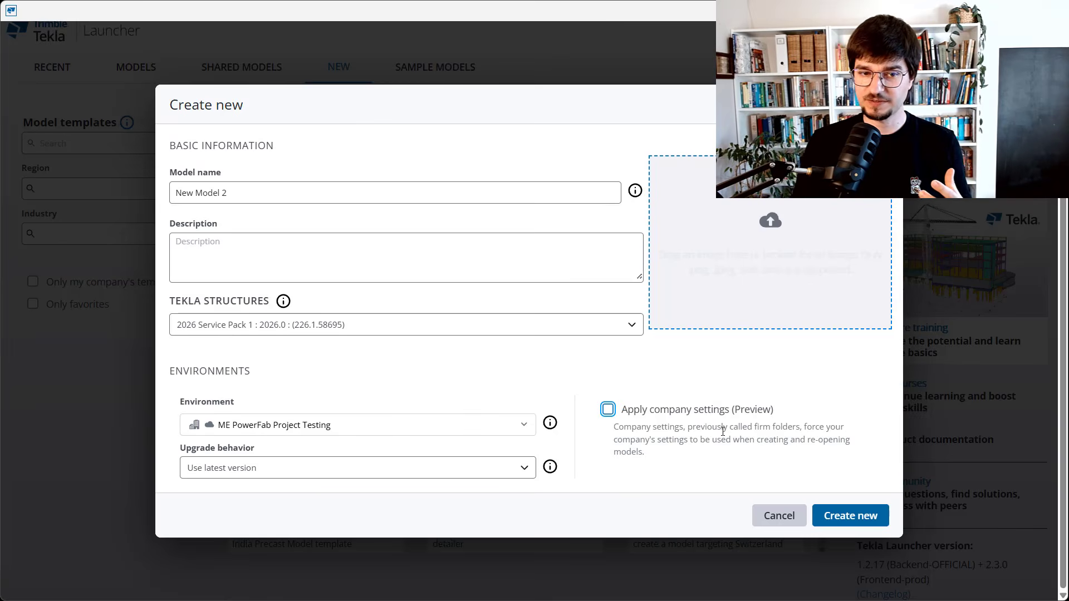
{"action": "left_click_drag", "start_coordinate": [721, 428], "coordinate": [801, 426]}
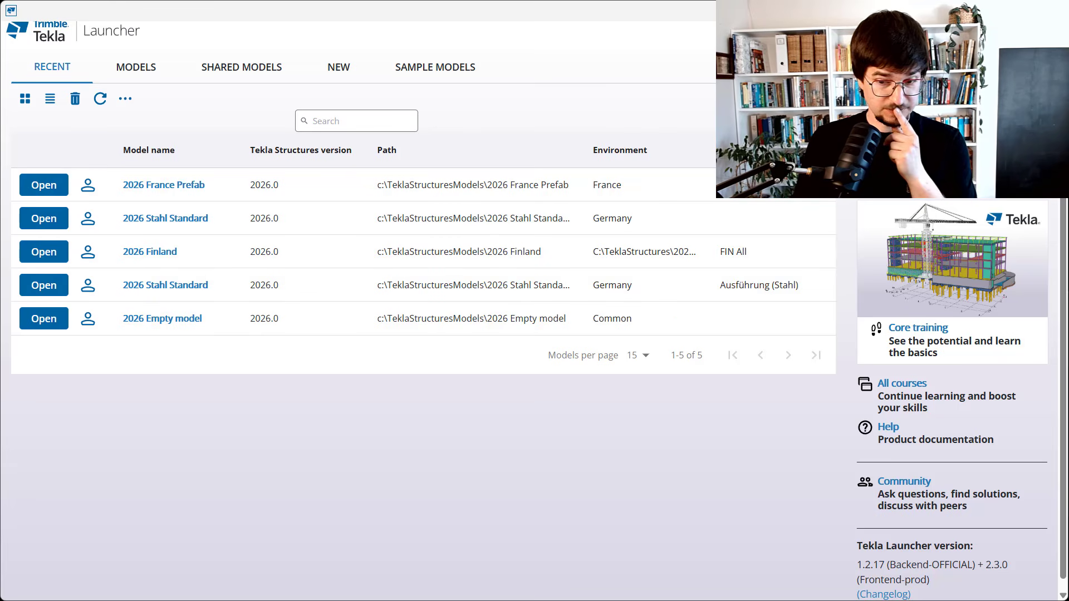
Step: Open Task Manager and show the detailed list of running processes with their command lines
{"action": "key", "text": "ctrl+shift+Escape"}
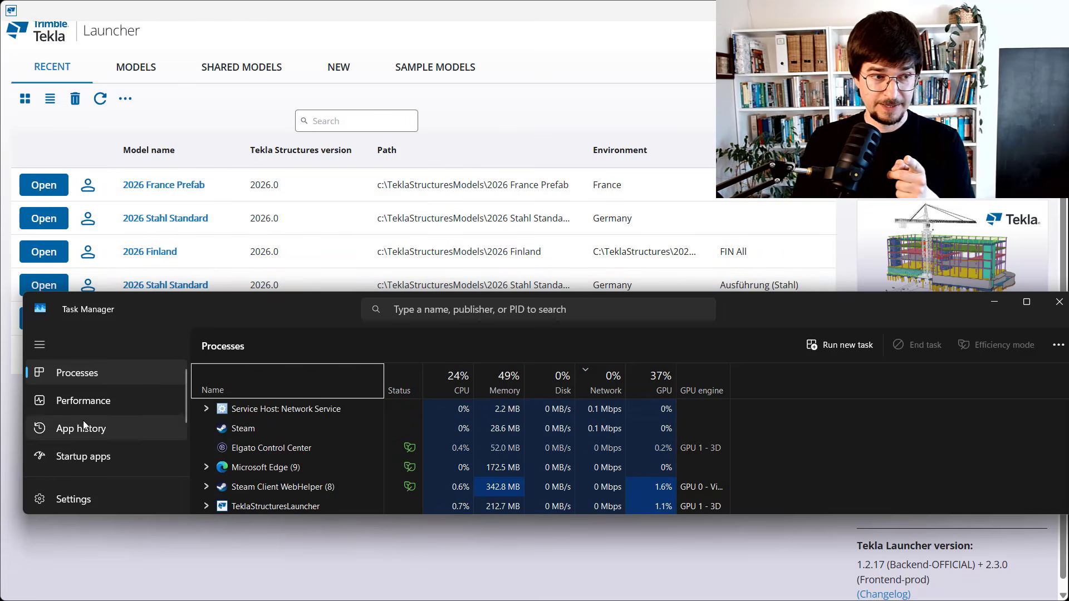
{"action": "scroll", "coordinate": [84, 402], "scroll_direction": "down", "scroll_amount": 1}
{"action": "scroll", "coordinate": [85, 449], "scroll_direction": "up", "scroll_amount": 1}
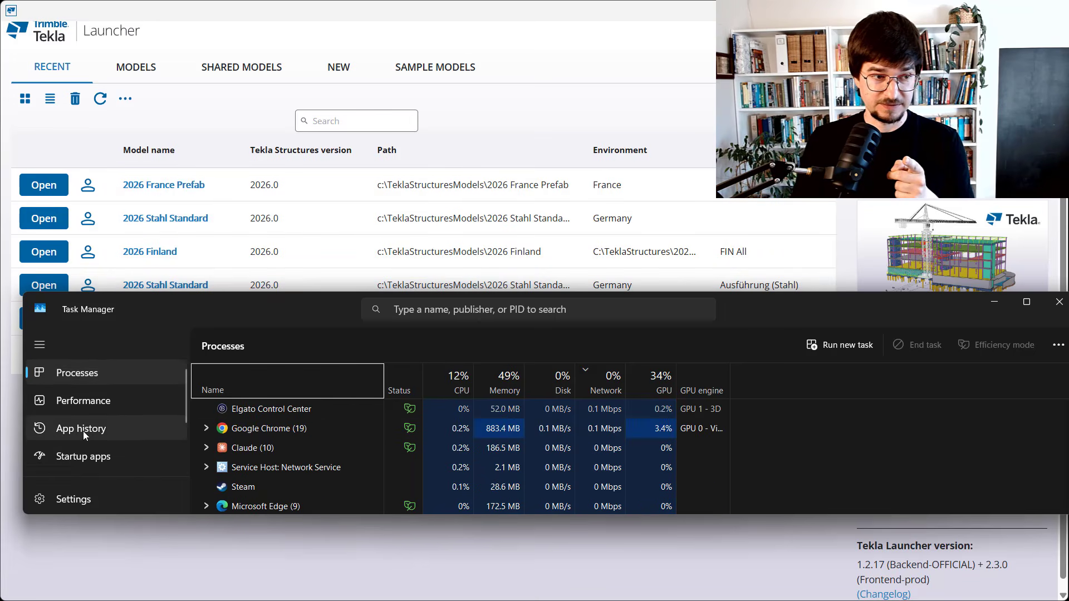
{"action": "scroll", "coordinate": [82, 431], "scroll_direction": "down", "scroll_amount": 2}
{"action": "left_click", "coordinate": [78, 448]}
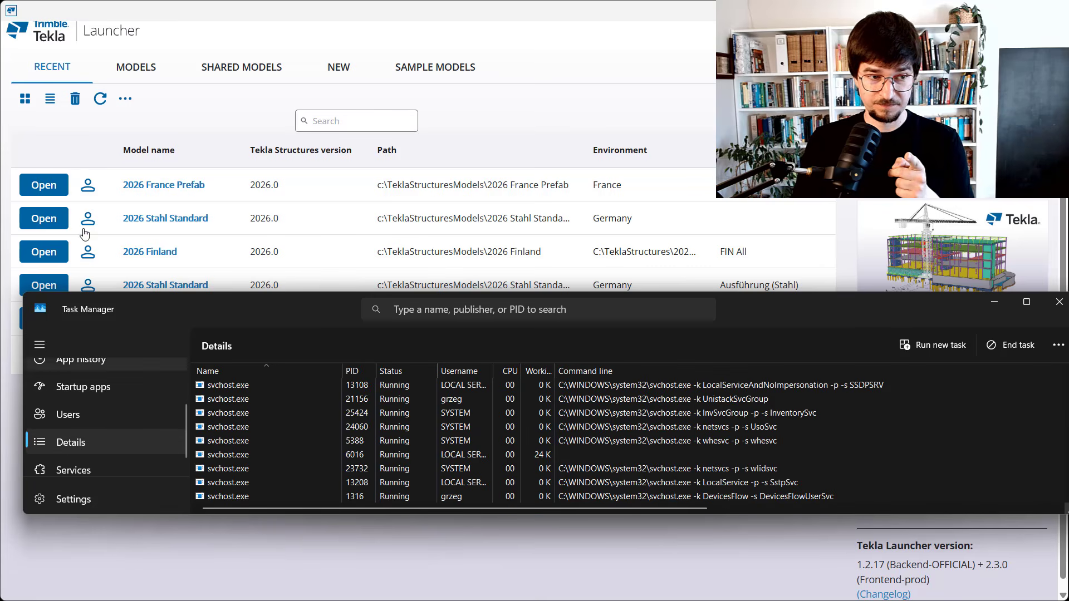
Step: Open the recent model 2026 France Prefab from Tekla Launcher and locate the Tekla processes in Task Manager's details
{"action": "left_click", "coordinate": [62, 191]}
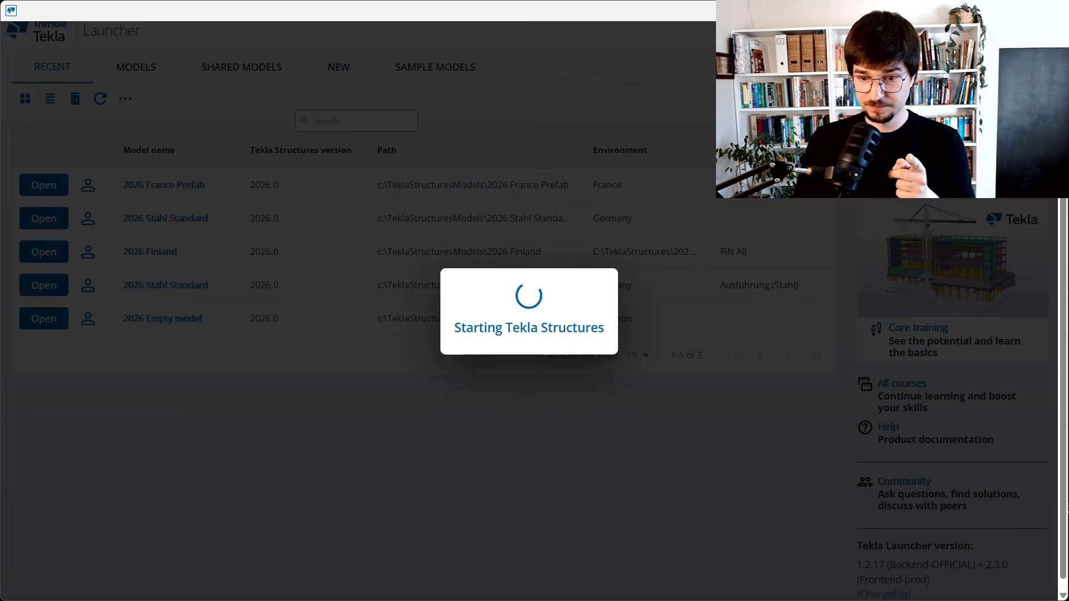
{"action": "key", "text": "alt+Tab"}
{"action": "scroll", "coordinate": [392, 462], "scroll_direction": "up", "scroll_amount": 2}
{"action": "scroll", "coordinate": [392, 461], "scroll_direction": "up", "scroll_amount": 20}
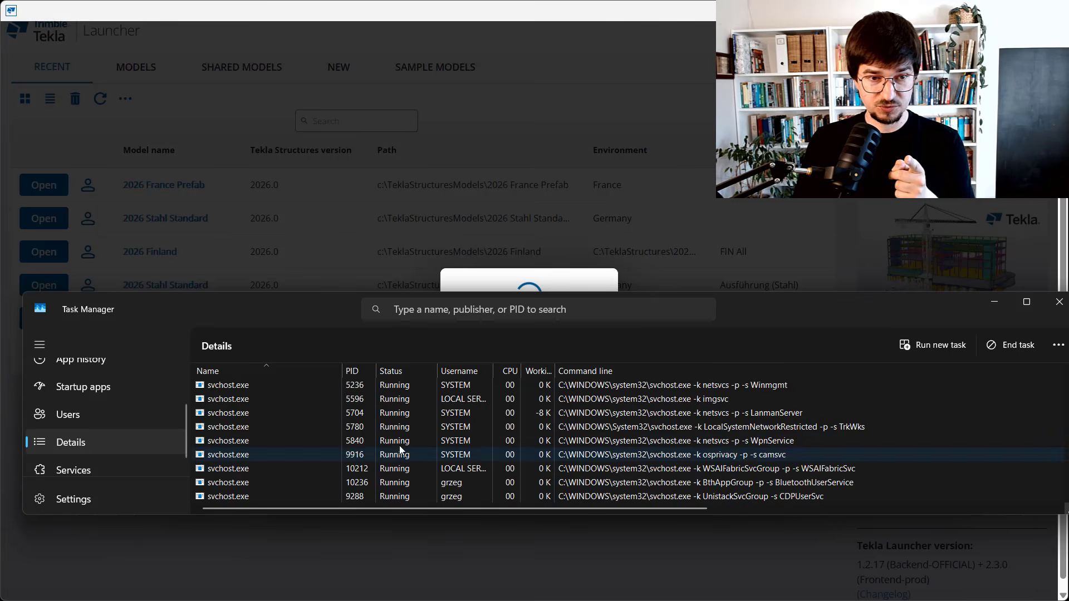
{"action": "left_click", "coordinate": [264, 413]}
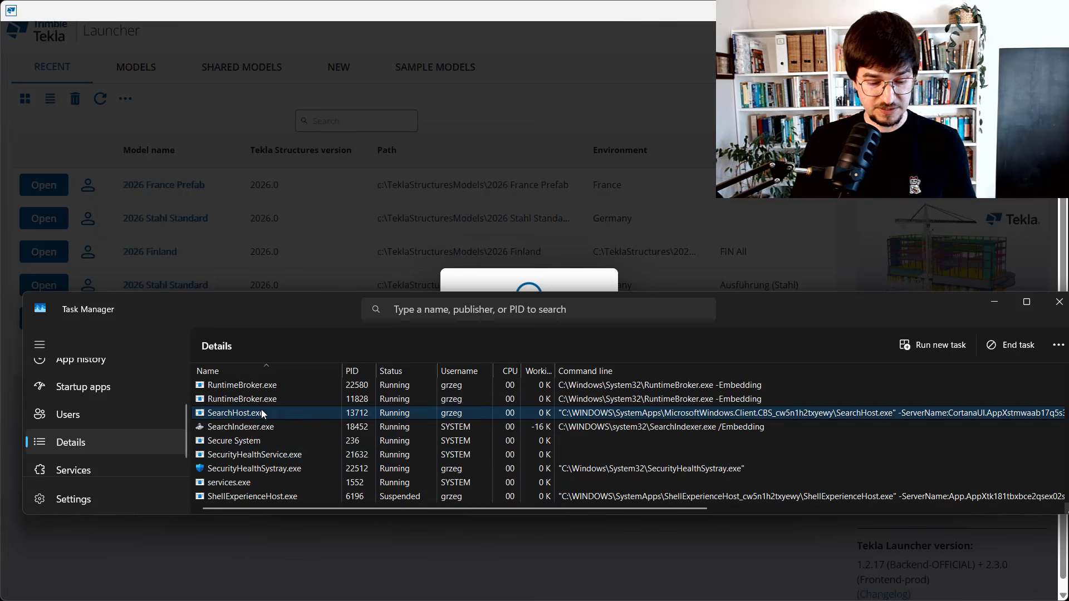
{"action": "key", "text": "t"}
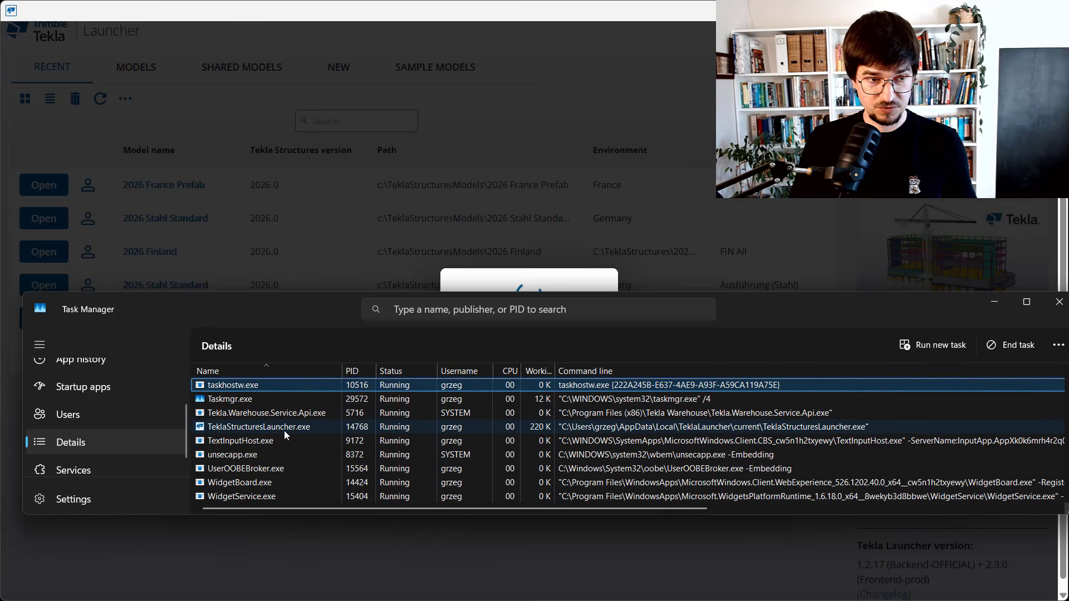
Step: Move Task Manager clear of the startup message and examine the command line of the TeklaStructures.exe process
{"action": "left_click_drag", "start_coordinate": [318, 308], "coordinate": [290, 358]}
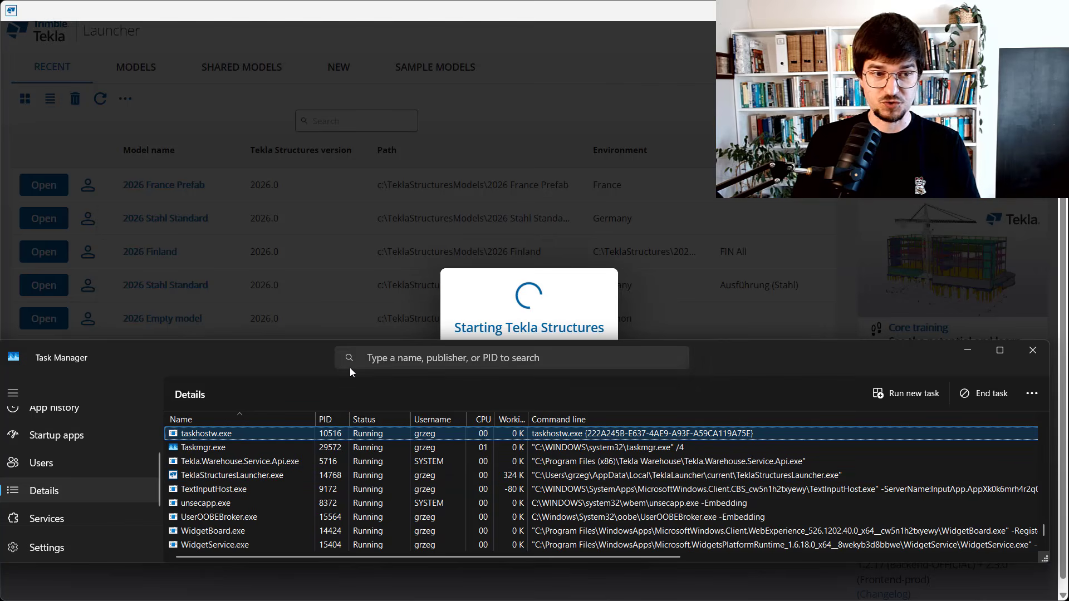
{"action": "left_click_drag", "start_coordinate": [295, 349], "coordinate": [297, 354]}
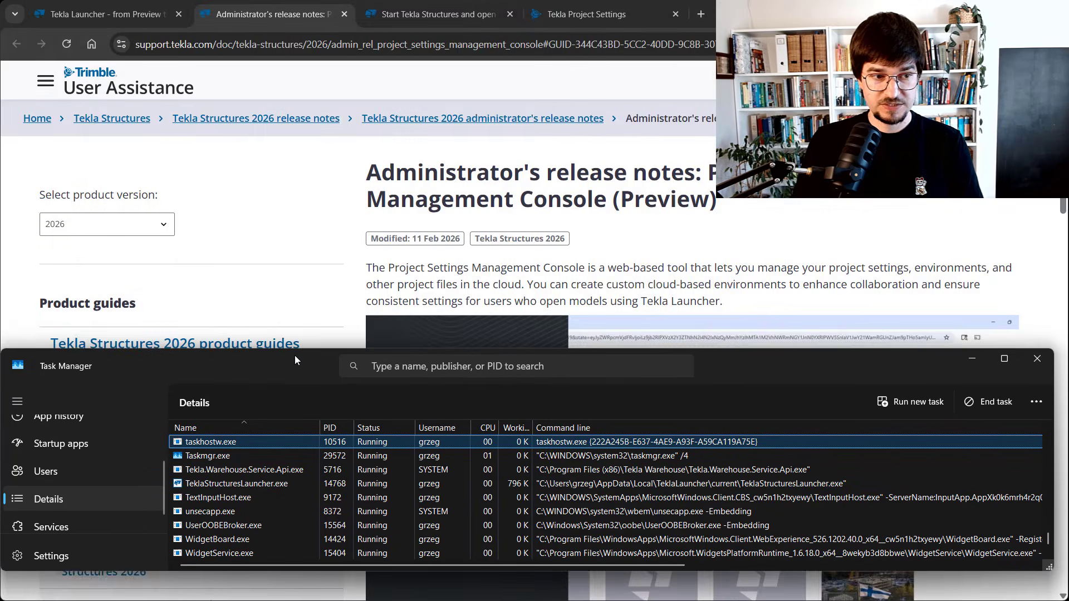
{"action": "left_click", "coordinate": [246, 487]}
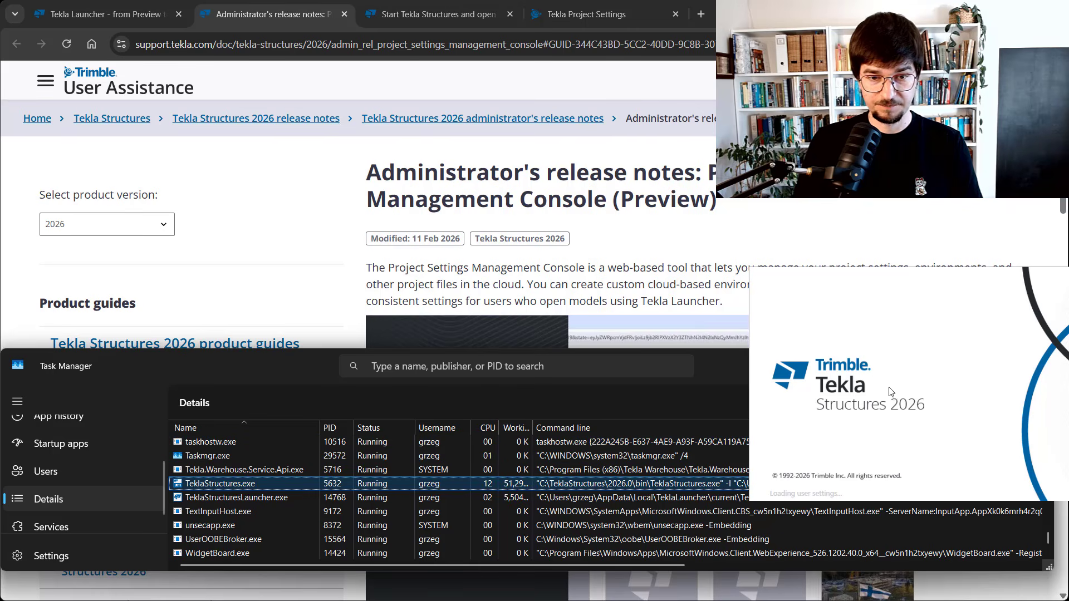
{"action": "left_click", "coordinate": [718, 483]}
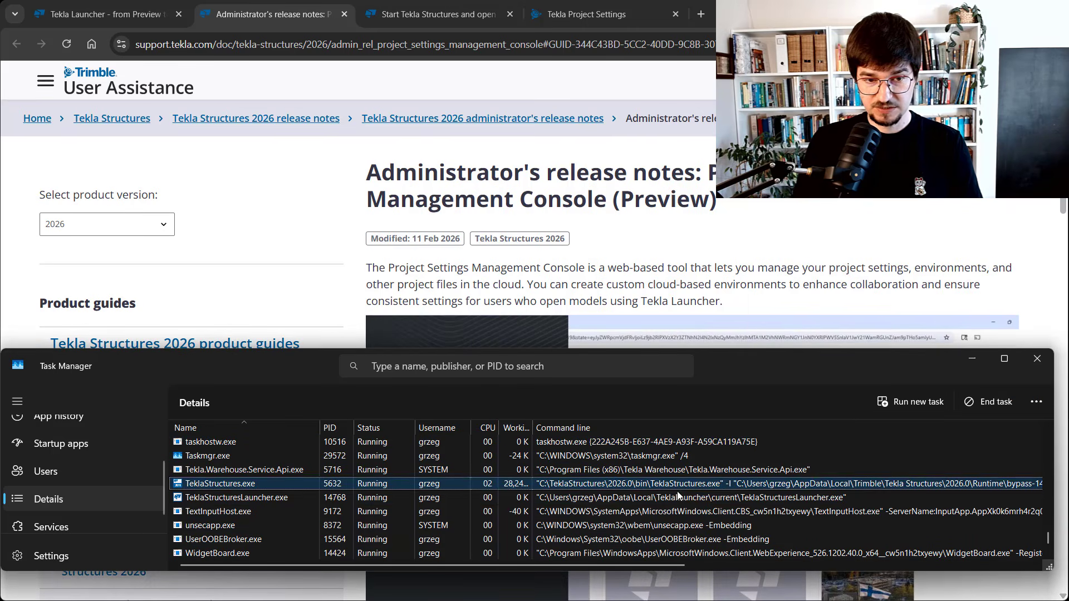
{"action": "left_click_drag", "start_coordinate": [421, 566], "coordinate": [539, 565]}
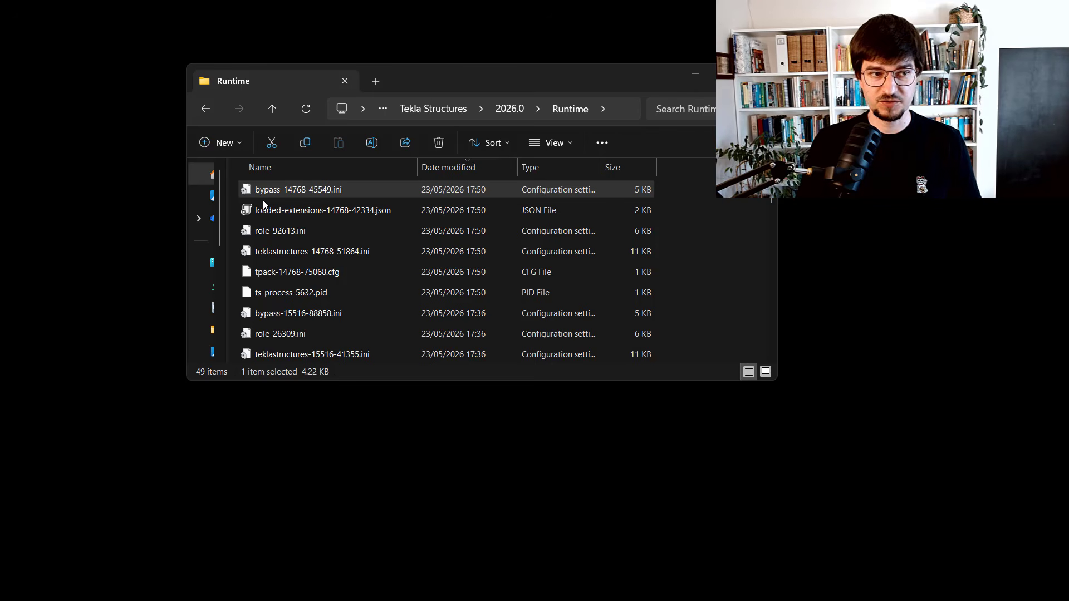
Step: In the Tekla Structures 2026.0 Runtime folder, check the newest startup files and open bypass-14768-45549.ini
{"action": "left_click", "coordinate": [266, 193]}
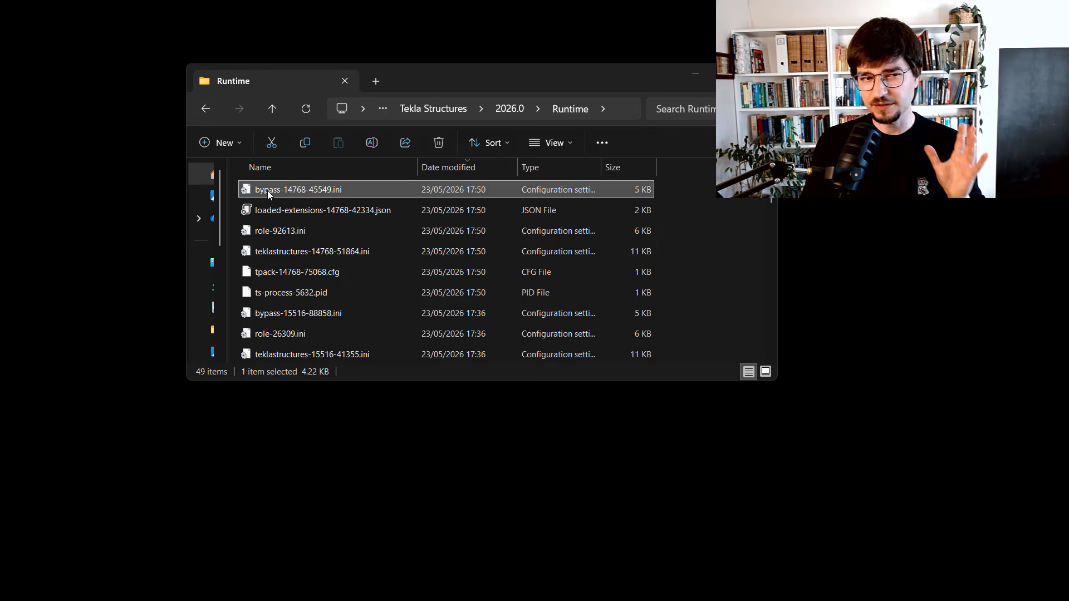
{"action": "left_click_drag", "start_coordinate": [704, 304], "coordinate": [327, 179]}
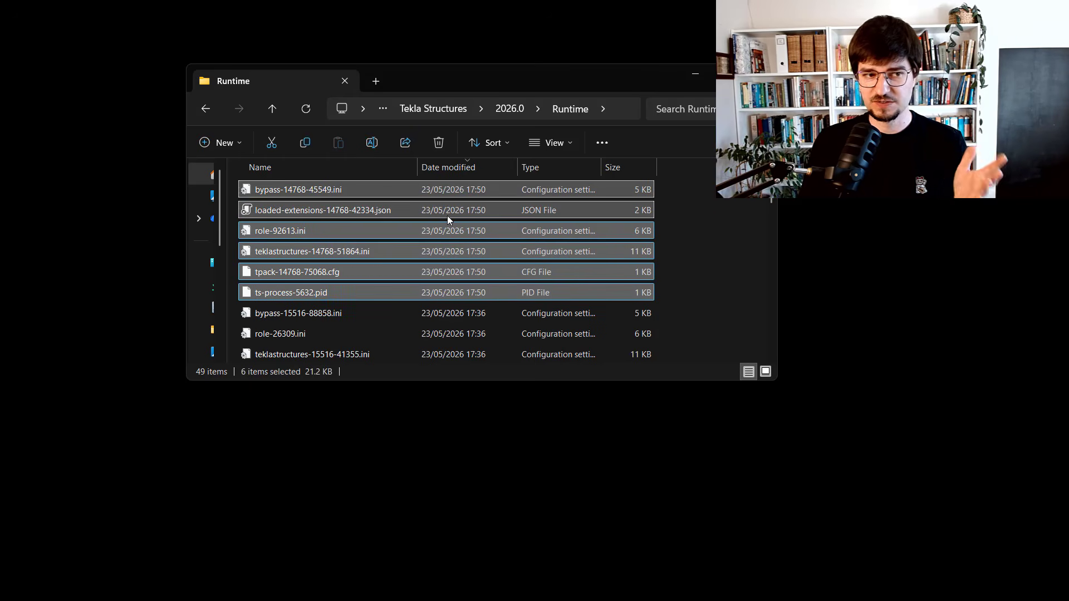
{"action": "left_click", "coordinate": [302, 196]}
{"action": "right_click", "coordinate": [303, 196]}
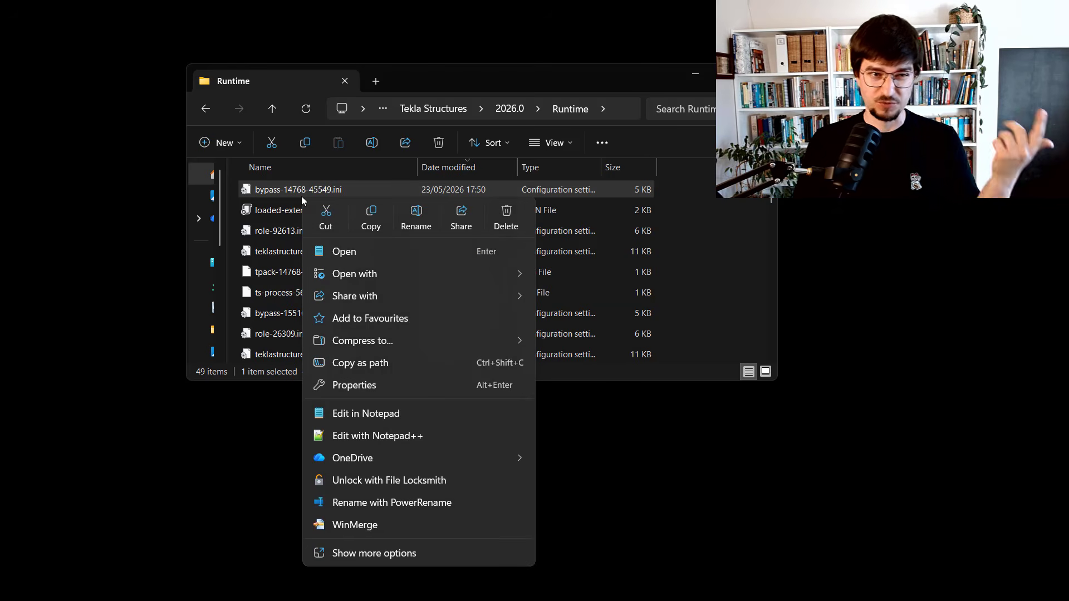
{"action": "left_click", "coordinate": [354, 256]}
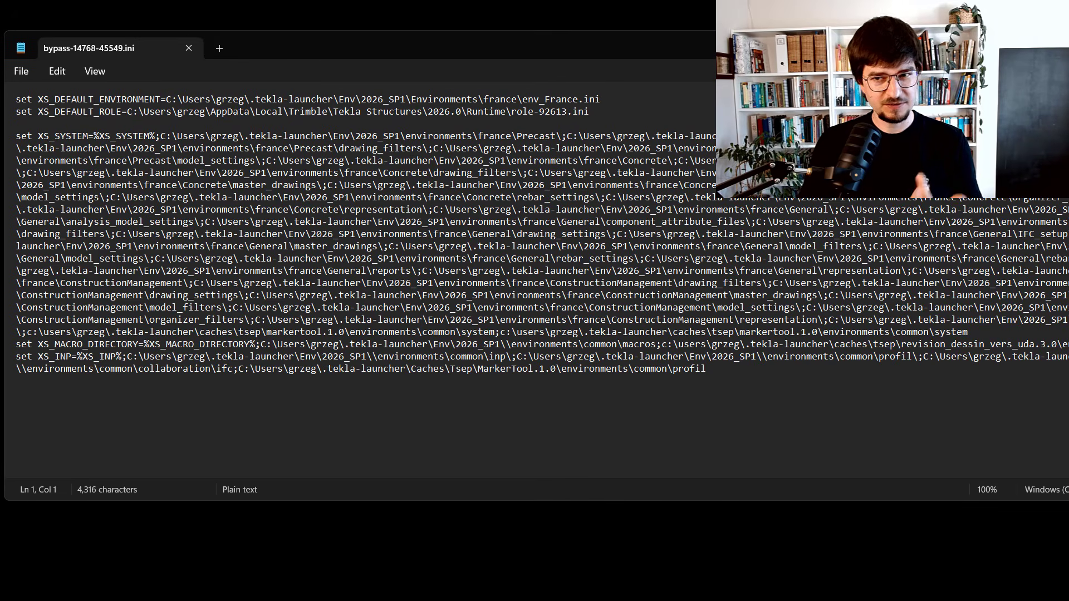
Step: Narrow the text window and examine the XS_DEFAULT_ENVIRONMENT, XS_DEFAULT_ROLE and XS_SYSTEM paths in the bypass file
{"action": "left_click_drag", "start_coordinate": [1068, 184], "coordinate": [956, 183]}
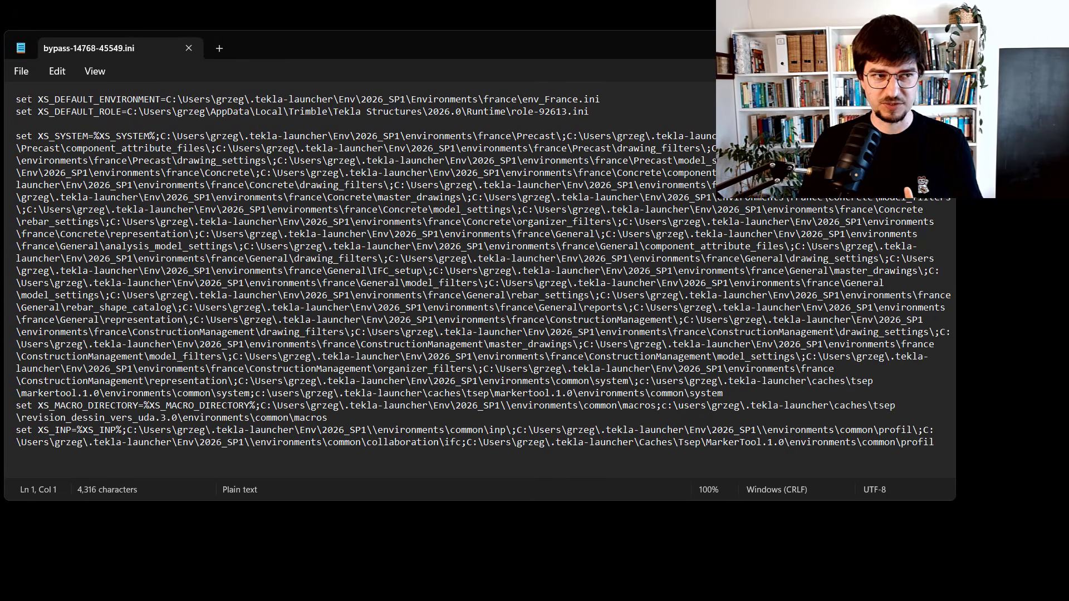
{"action": "mouse_move", "coordinate": [27, 99]}
{"action": "left_mouse_down"}
{"action": "mouse_move", "coordinate": [177, 96]}
{"action": "mouse_move", "coordinate": [12, 110]}
{"action": "left_mouse_up"}
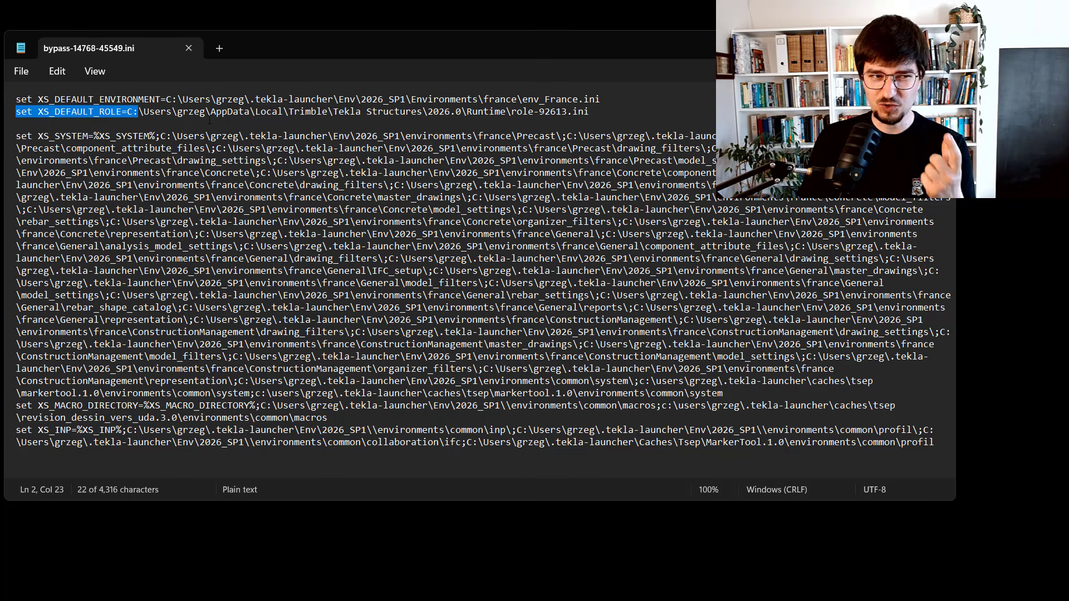
{"action": "left_click_drag", "start_coordinate": [162, 135], "coordinate": [539, 133]}
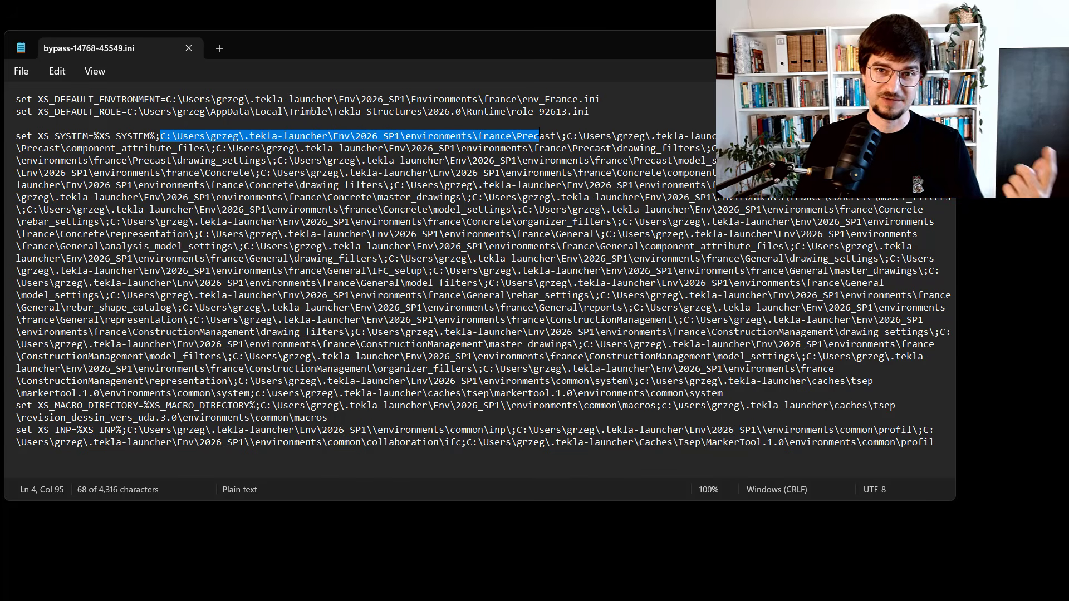
{"action": "left_click_drag", "start_coordinate": [539, 133], "coordinate": [584, 136]}
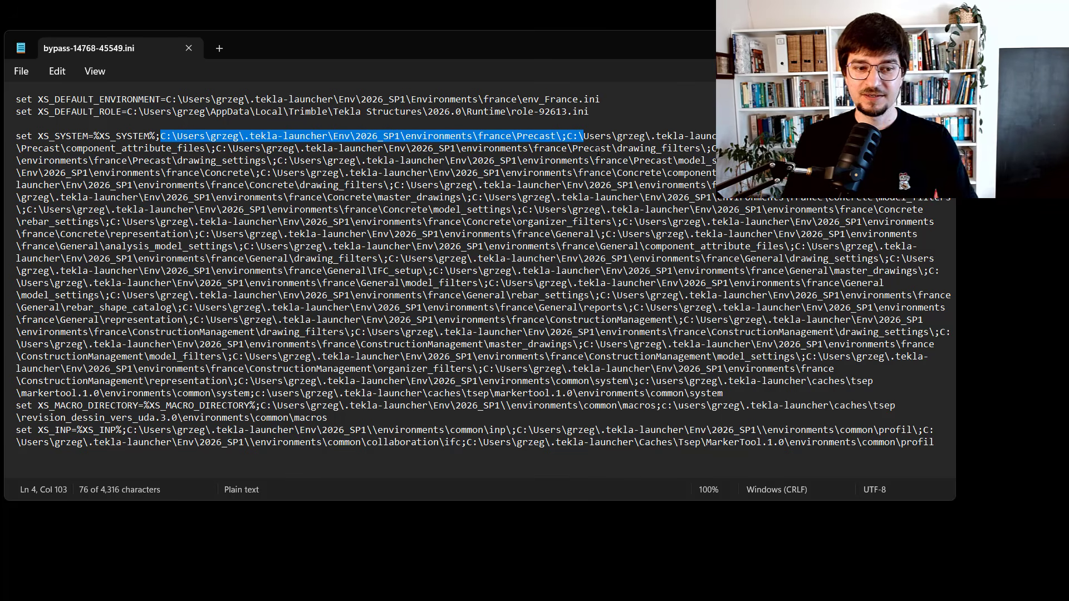